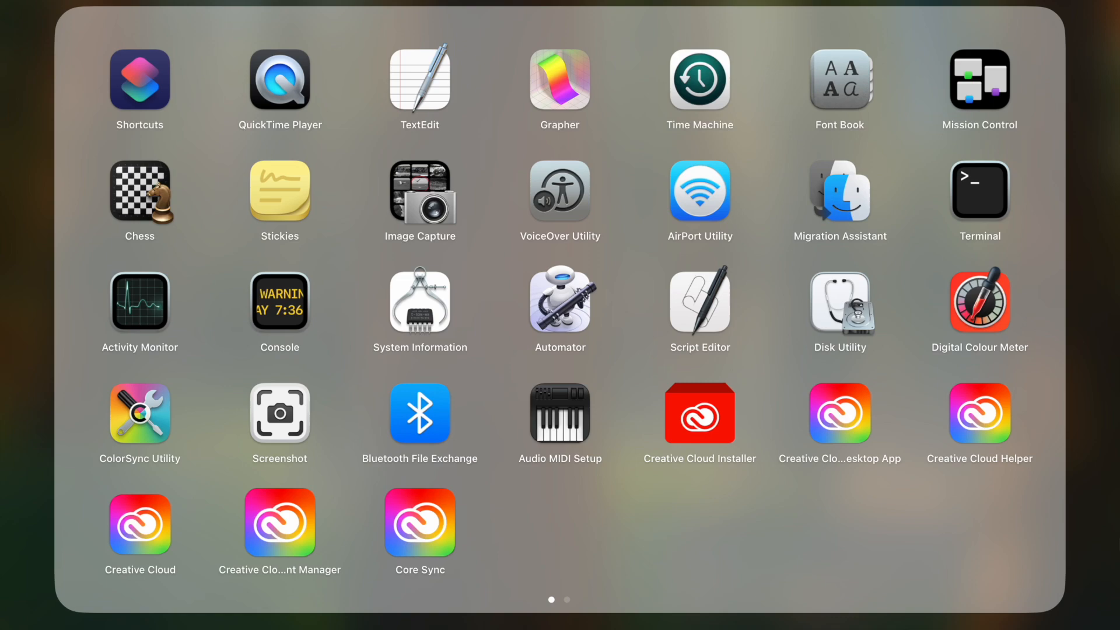
Step: Launch Linearity Curve from the second page of Launchpad
{"action": "scroll", "coordinate": [571, 349], "scroll_direction": "right", "scroll_amount": 5}
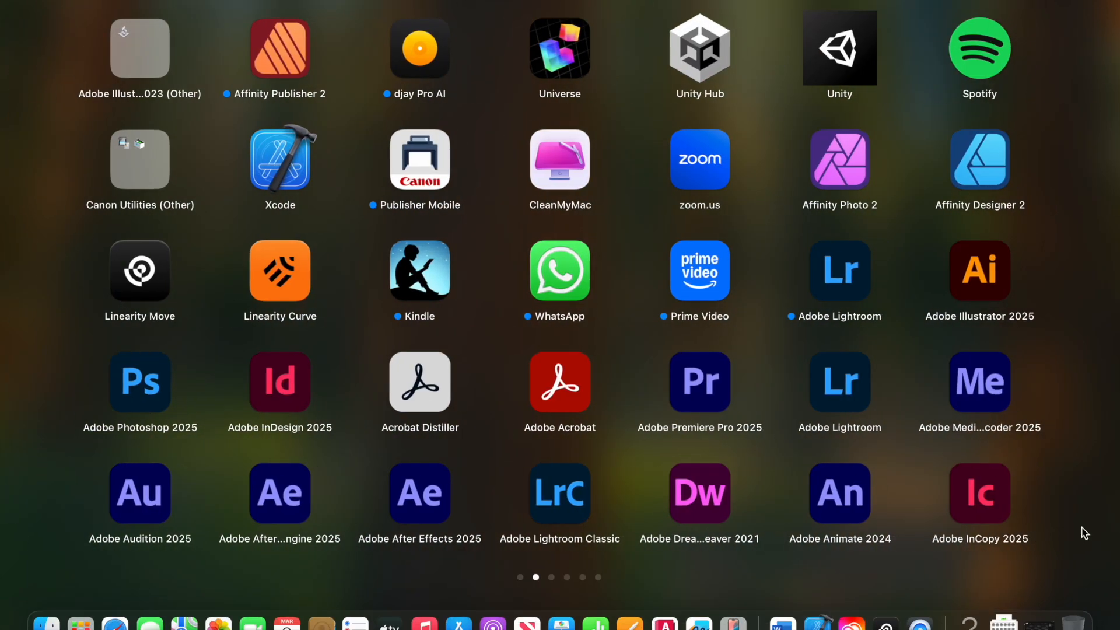
{"action": "left_click", "coordinate": [298, 268]}
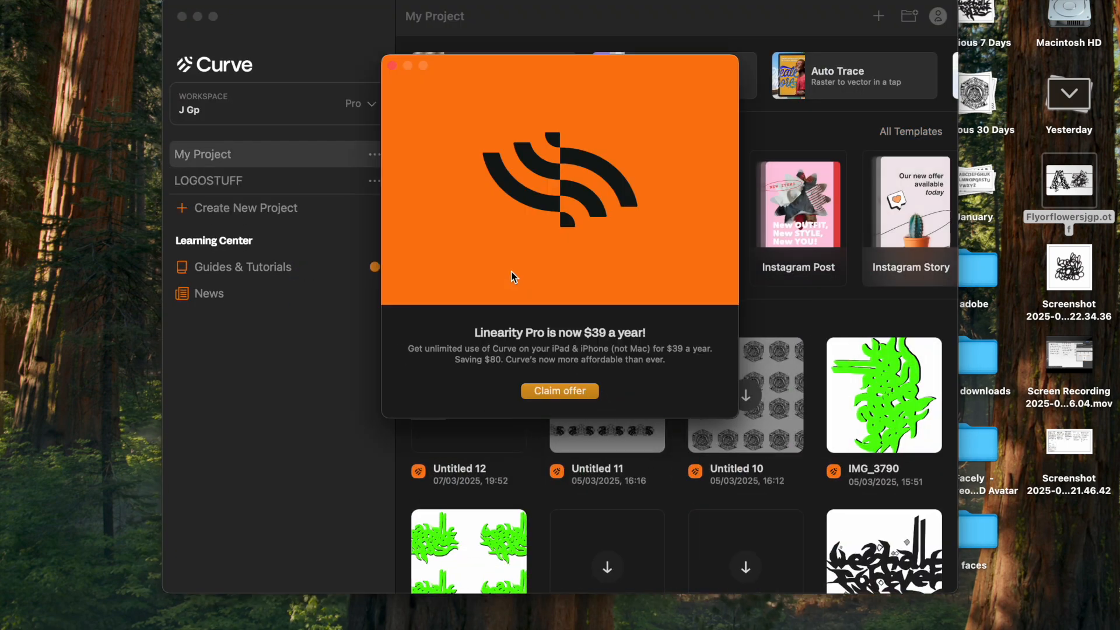
Step: Dismiss the Pro offer and create a new landscape A3 (420 × 297 mm) document
{"action": "left_click", "coordinate": [391, 66]}
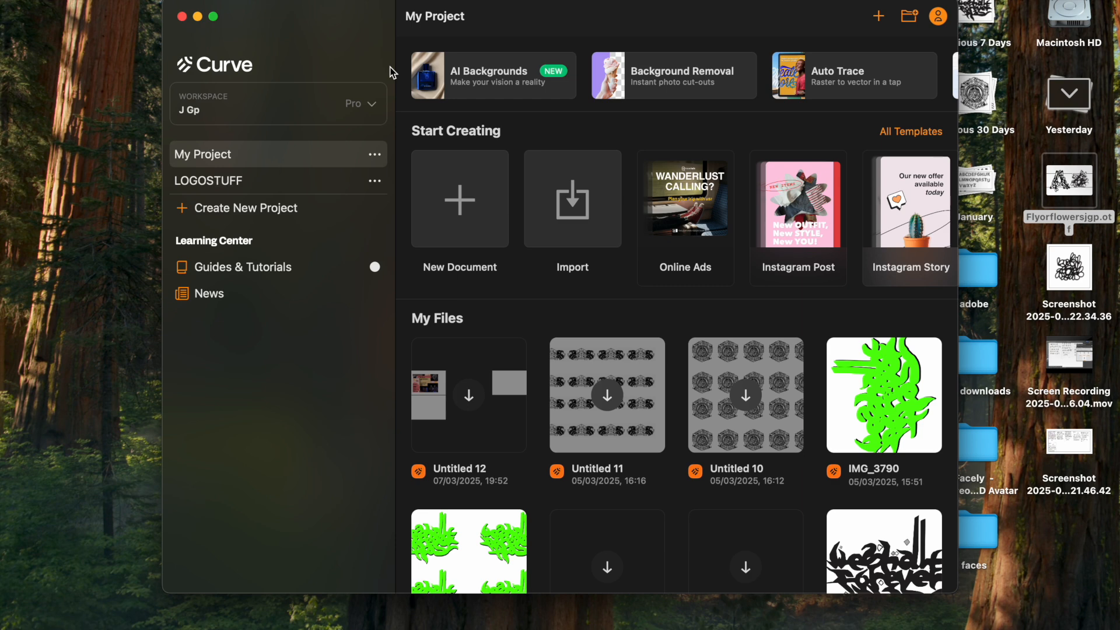
{"action": "key", "text": "super+n"}
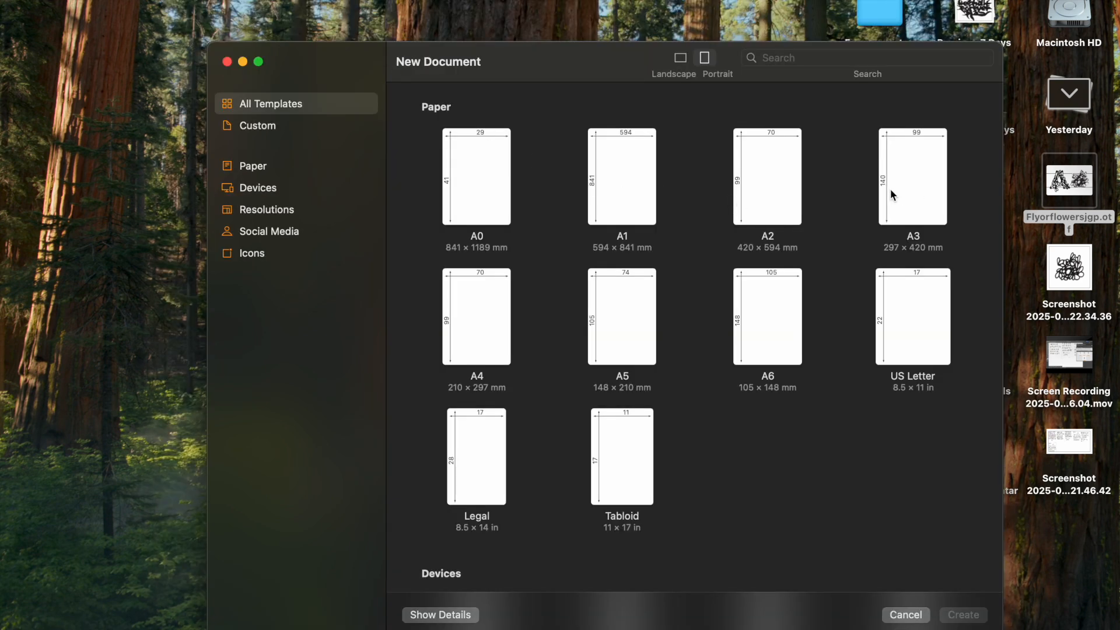
{"action": "left_click", "coordinate": [912, 171]}
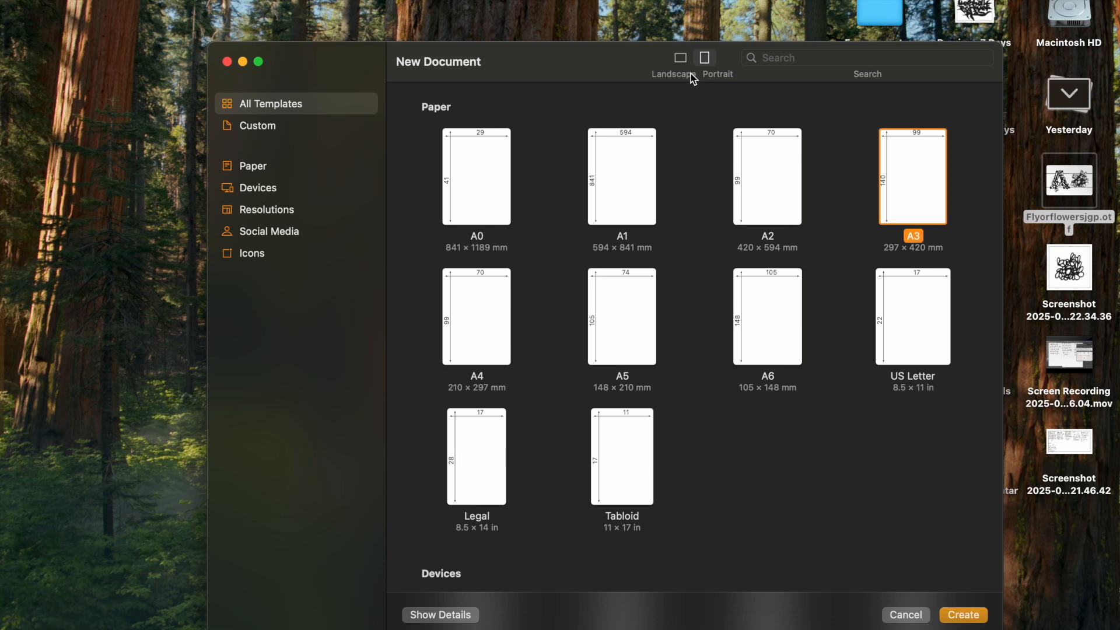
{"action": "left_click", "coordinate": [681, 59]}
{"action": "left_click", "coordinate": [705, 58]}
{"action": "left_click", "coordinate": [681, 58]}
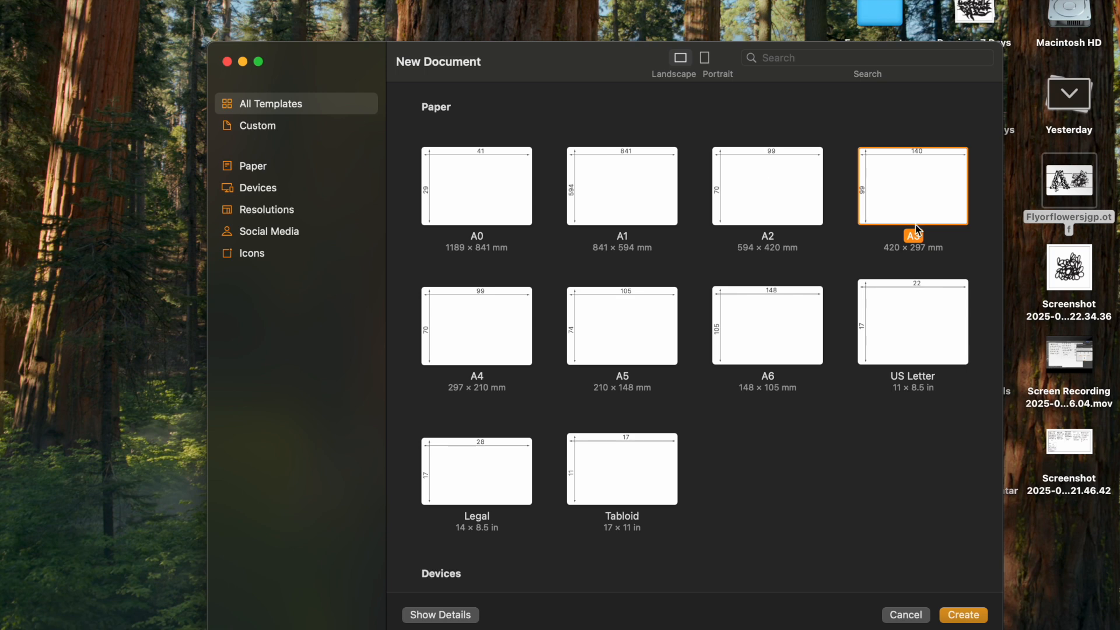
{"action": "double_click", "coordinate": [908, 192]}
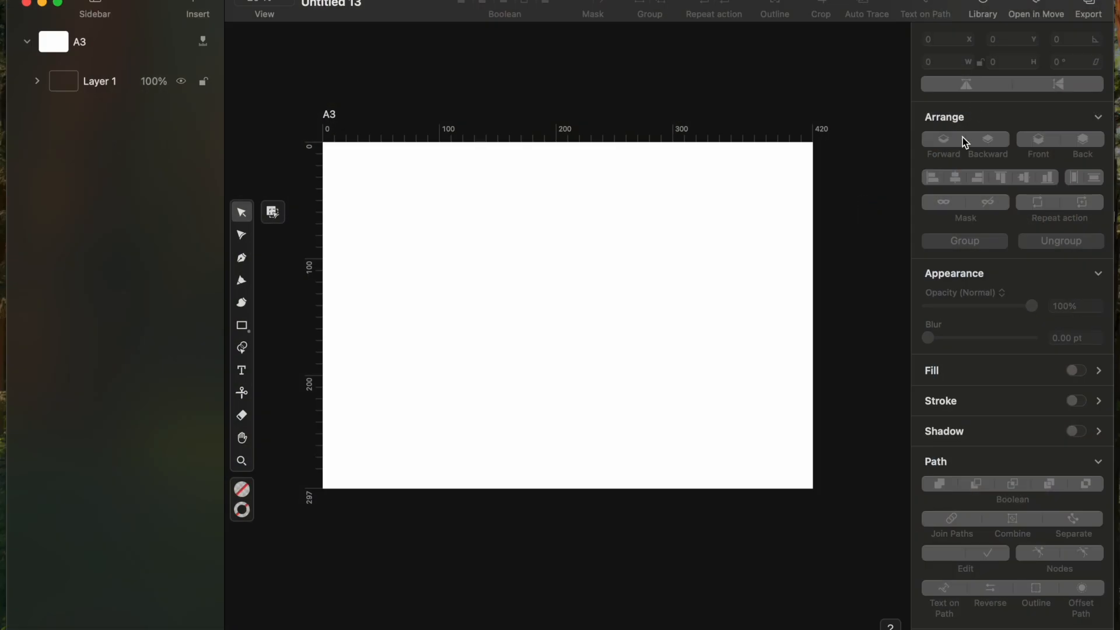
{"action": "left_click", "coordinate": [985, 12]}
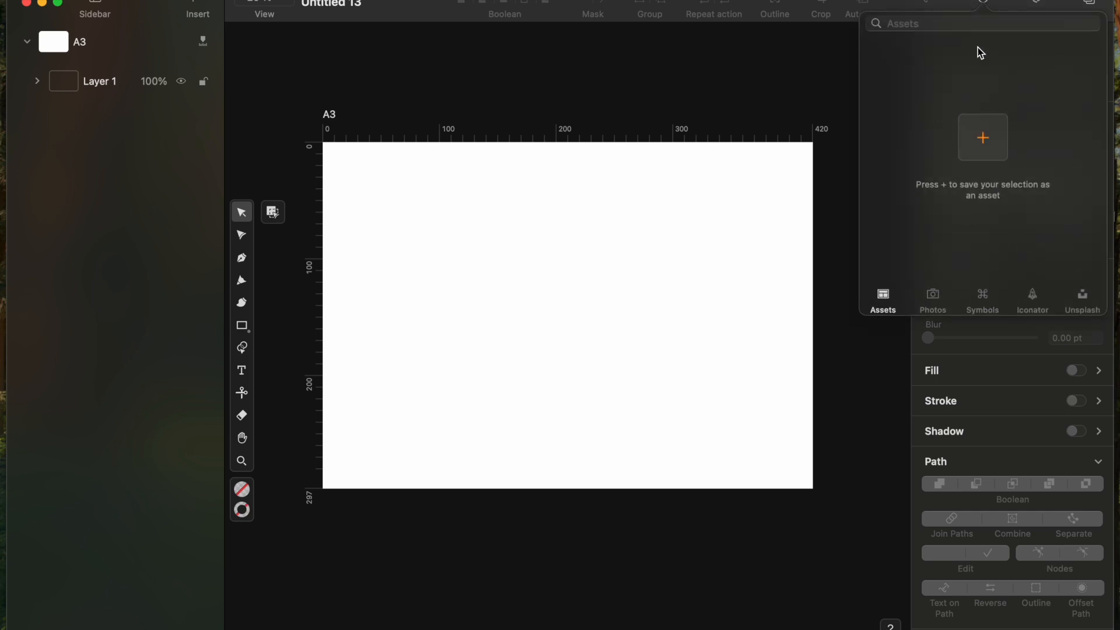
{"action": "left_click", "coordinate": [941, 293]}
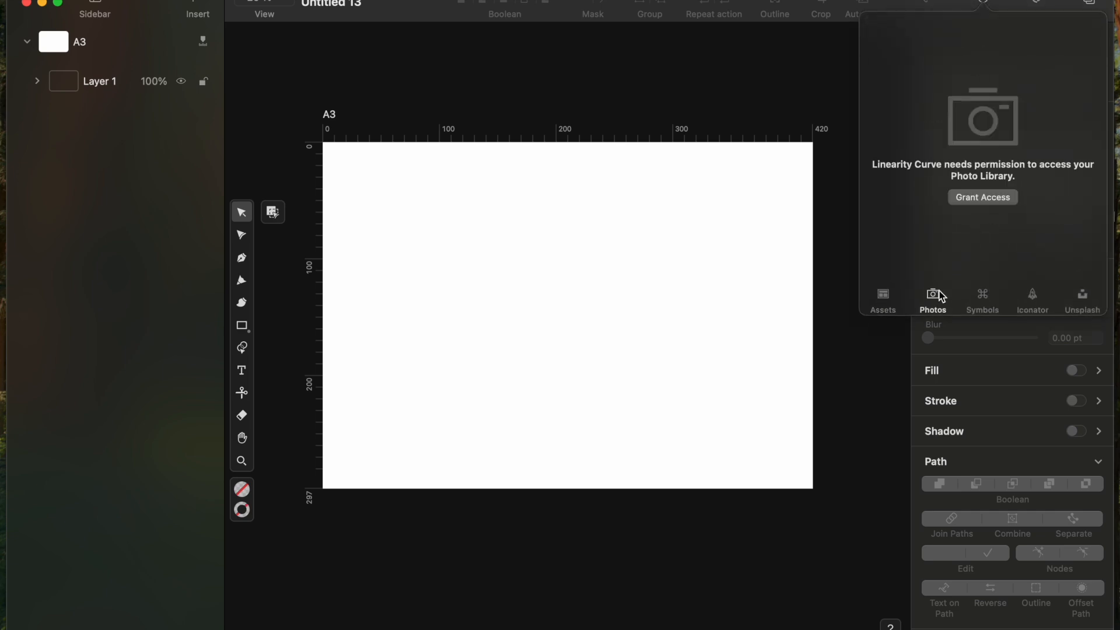
{"action": "left_click", "coordinate": [978, 290]}
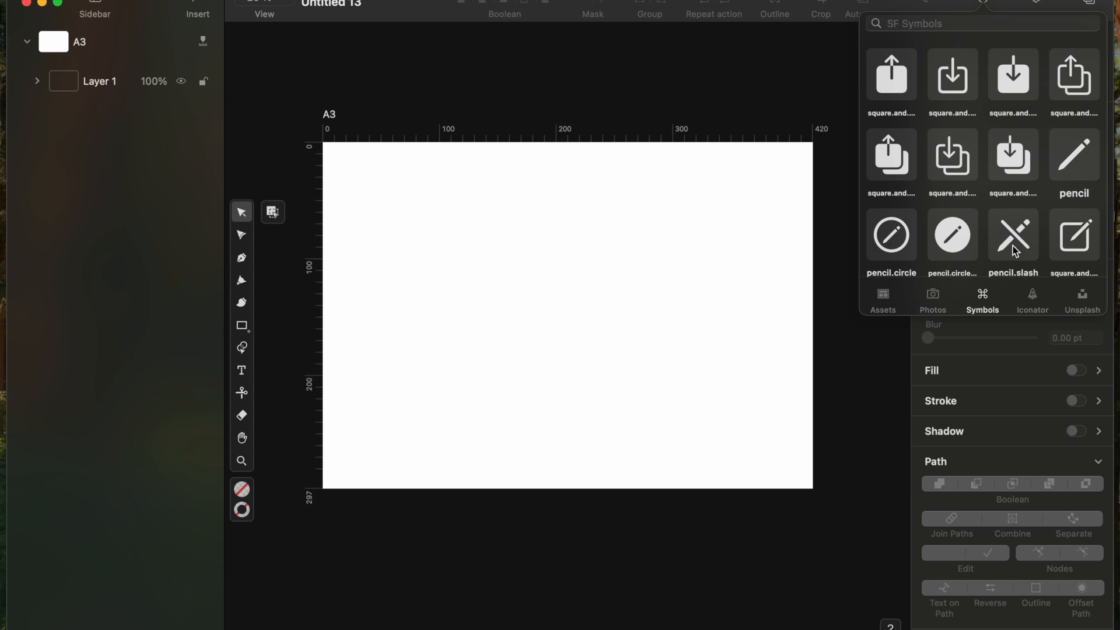
{"action": "scroll", "coordinate": [1013, 246], "scroll_direction": "down", "scroll_amount": 10}
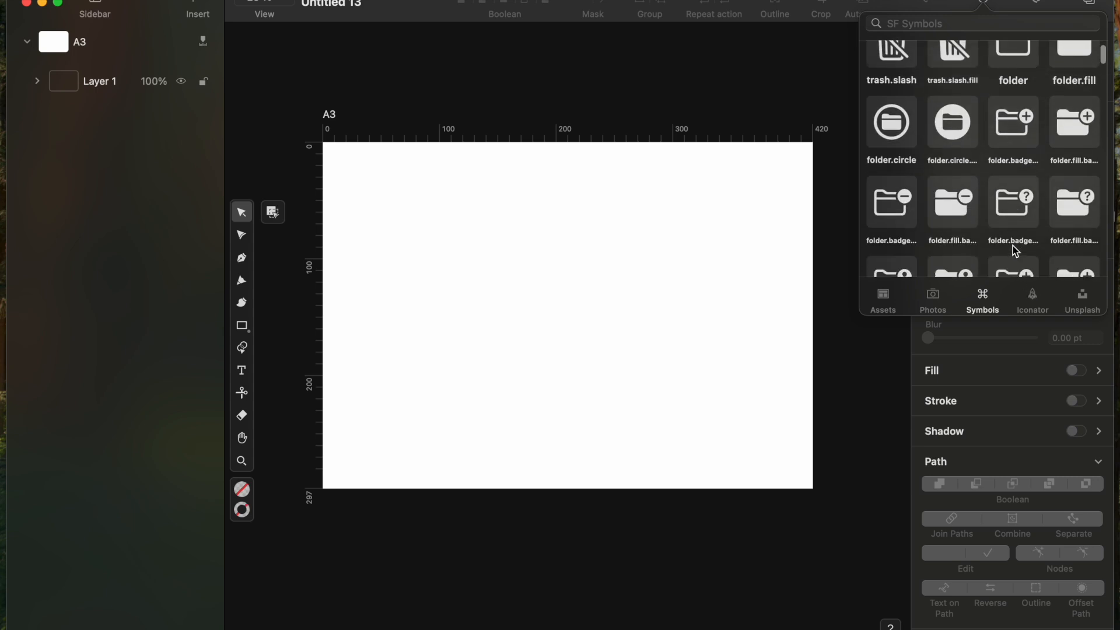
{"action": "scroll", "coordinate": [1013, 247], "scroll_direction": "down", "scroll_amount": 10}
{"action": "scroll", "coordinate": [1012, 246], "scroll_direction": "down", "scroll_amount": 10}
{"action": "scroll", "coordinate": [1013, 246], "scroll_direction": "down", "scroll_amount": 10}
{"action": "scroll", "coordinate": [1013, 246], "scroll_direction": "down", "scroll_amount": 10}
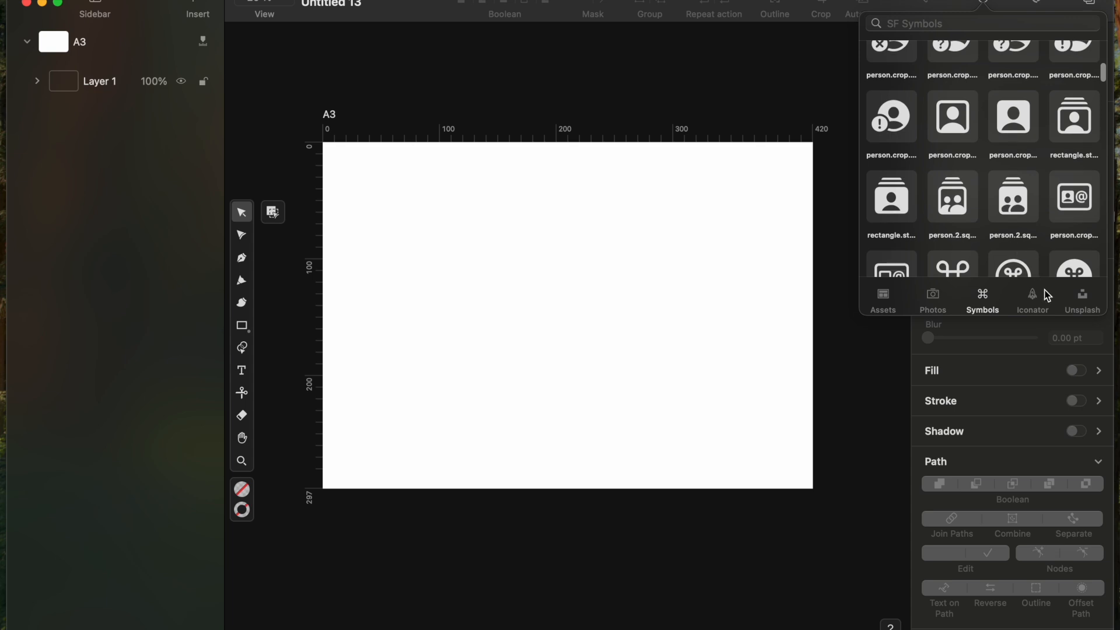
{"action": "scroll", "coordinate": [1021, 239], "scroll_direction": "down", "scroll_amount": 10}
{"action": "scroll", "coordinate": [1023, 242], "scroll_direction": "down", "scroll_amount": 8}
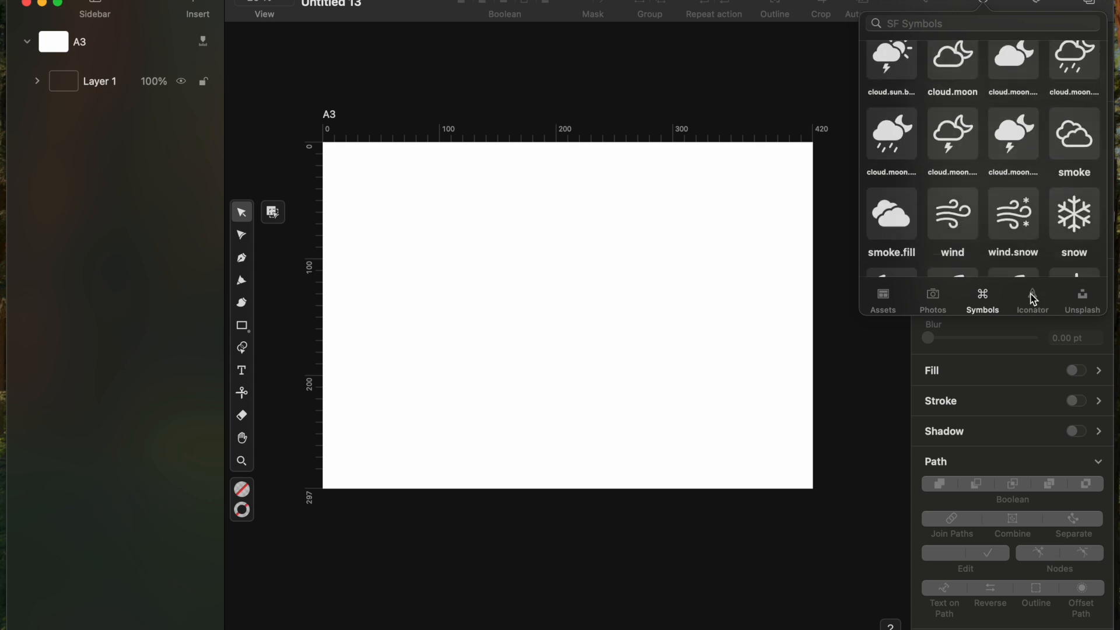
{"action": "left_click", "coordinate": [1033, 295]}
{"action": "left_click", "coordinate": [1074, 298]}
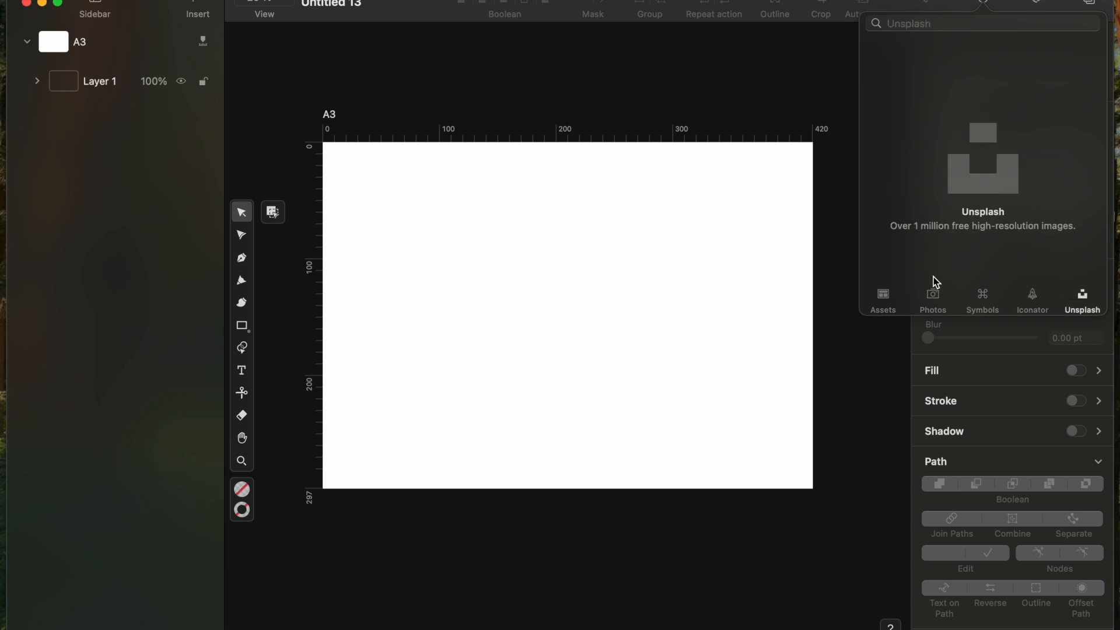
{"action": "left_click", "coordinate": [769, 114]}
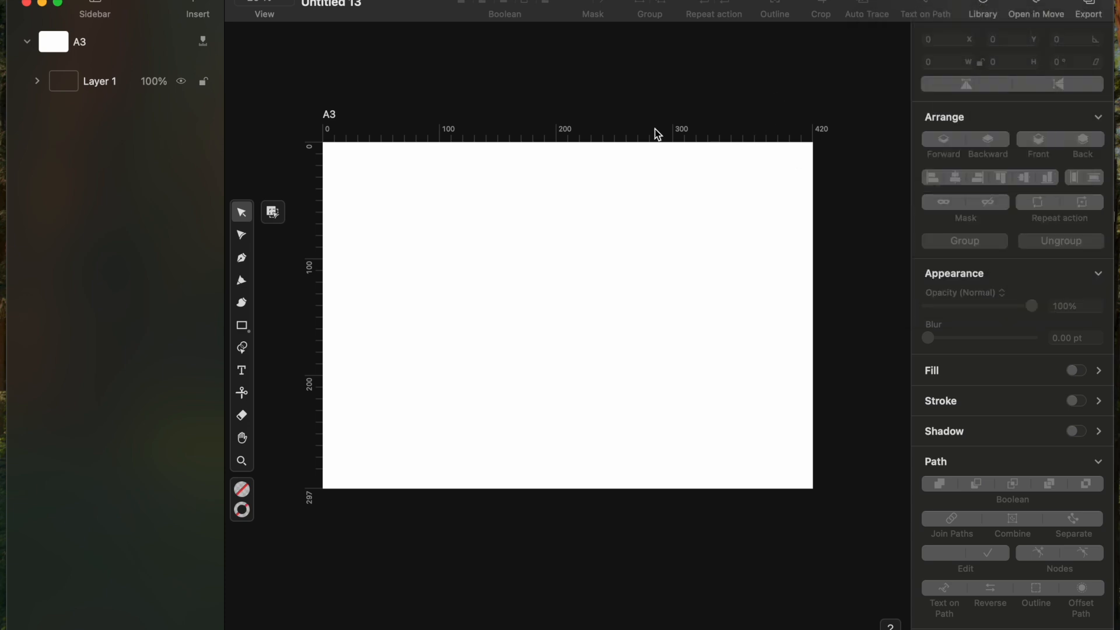
Step: Draw a blue #3395FF rectangle, reposition it, and nudge its top-left corner so the top edge slants
{"action": "key", "text": "shift+m"}
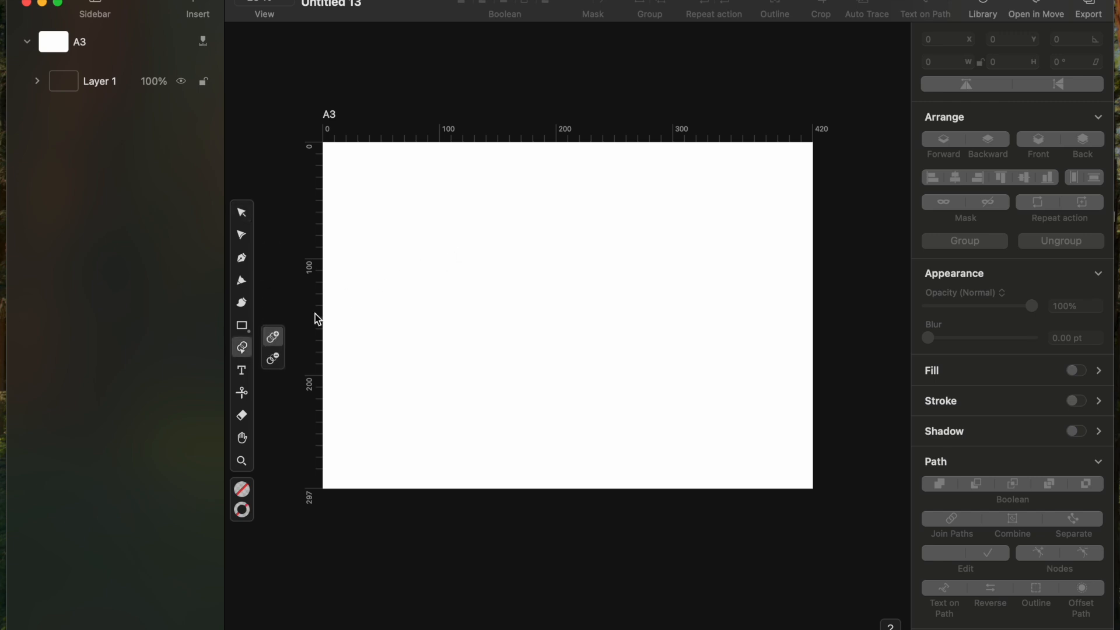
{"action": "left_click", "coordinate": [240, 328]}
{"action": "left_click_drag", "start_coordinate": [422, 252], "coordinate": [571, 364]}
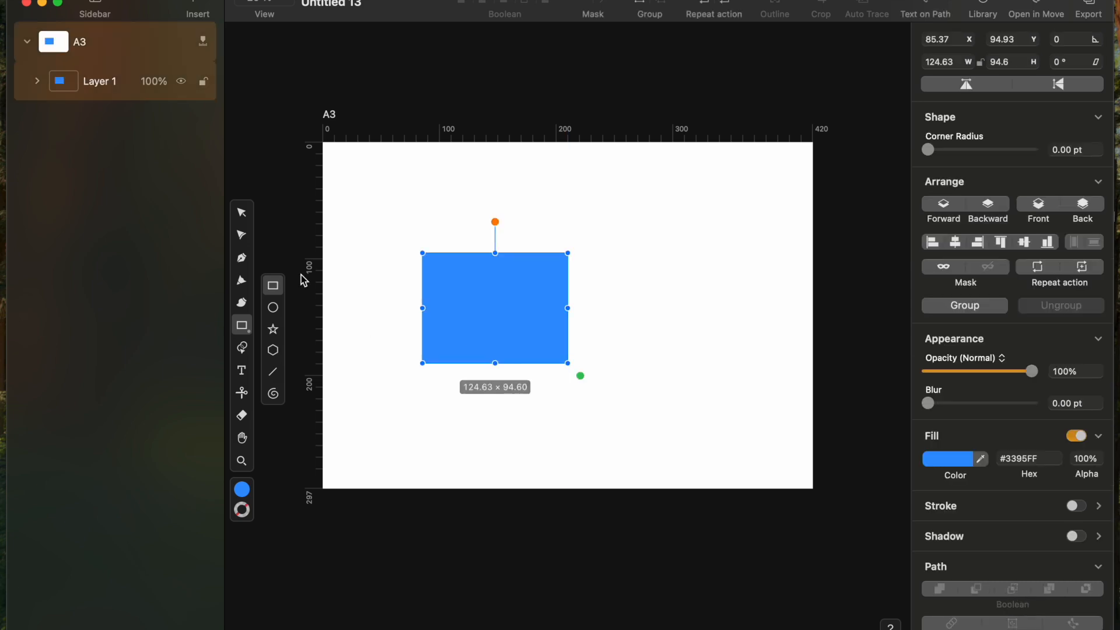
{"action": "left_click", "coordinate": [243, 212]}
{"action": "left_click_drag", "start_coordinate": [450, 282], "coordinate": [484, 333]}
{"action": "left_click", "coordinate": [242, 235]}
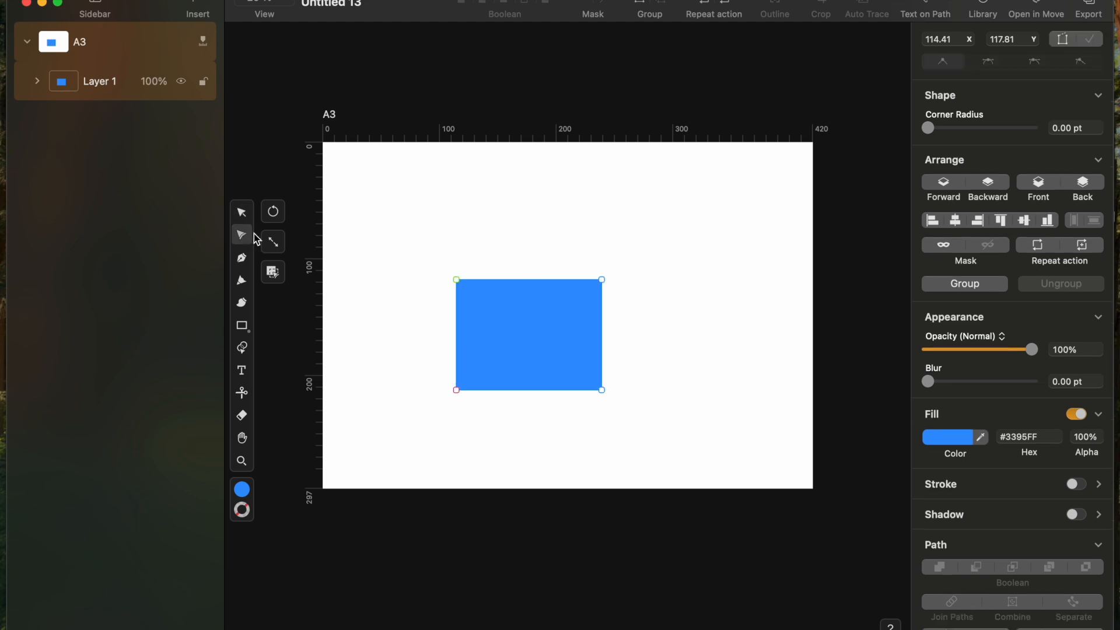
{"action": "mouse_move", "coordinate": [456, 282]}
{"action": "left_mouse_down"}
{"action": "mouse_move", "coordinate": [488, 302]}
{"action": "mouse_move", "coordinate": [464, 290]}
{"action": "mouse_move", "coordinate": [430, 238]}
{"action": "mouse_move", "coordinate": [506, 358]}
{"action": "mouse_move", "coordinate": [558, 381]}
{"action": "mouse_move", "coordinate": [587, 370]}
{"action": "mouse_move", "coordinate": [534, 350]}
{"action": "mouse_move", "coordinate": [459, 283]}
{"action": "left_mouse_up"}
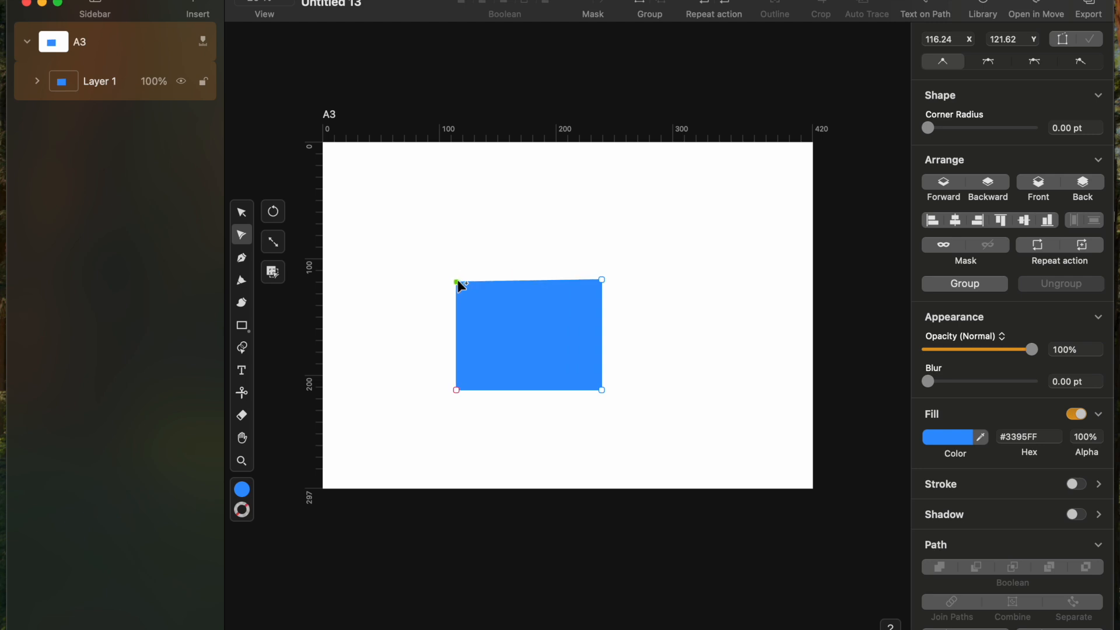
Step: Draw a filled three-point curved shape with the Pen tool
{"action": "left_click", "coordinate": [241, 258]}
{"action": "left_click", "coordinate": [370, 236]}
{"action": "left_click_drag", "start_coordinate": [407, 194], "coordinate": [467, 201]}
{"action": "left_click_drag", "start_coordinate": [478, 243], "coordinate": [530, 243]}
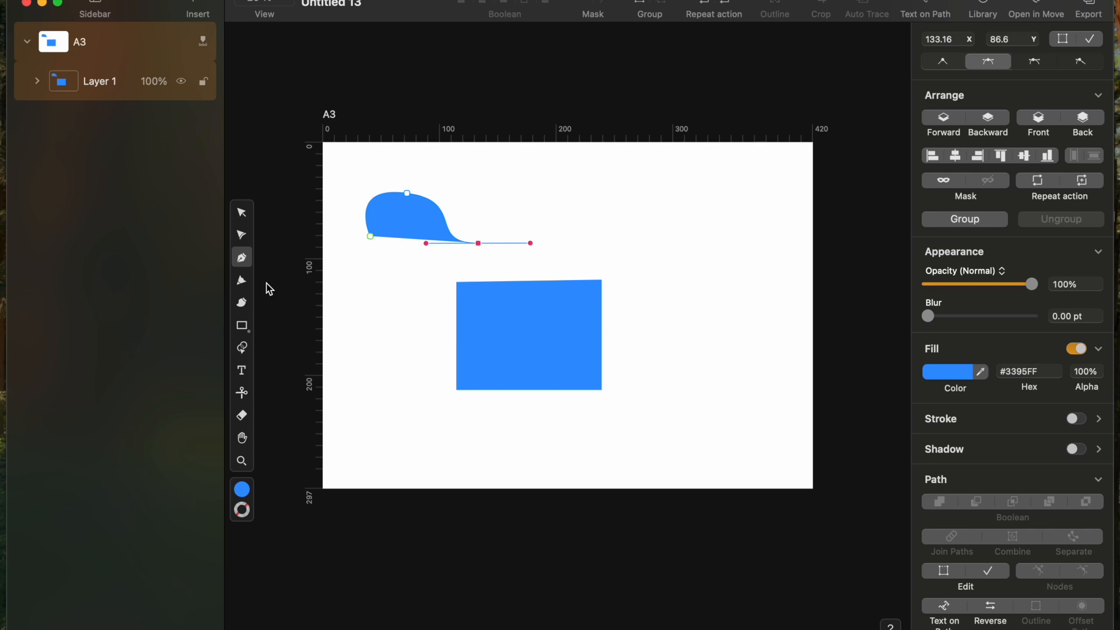
Step: Add a freehand 10 pt hook line left of the rectangle and a brush-stroke loop near the top
{"action": "left_click", "coordinate": [241, 280]}
{"action": "mouse_move", "coordinate": [358, 295]}
{"action": "left_mouse_down"}
{"action": "mouse_move", "coordinate": [358, 322]}
{"action": "mouse_move", "coordinate": [441, 346]}
{"action": "mouse_move", "coordinate": [418, 434]}
{"action": "left_mouse_up"}
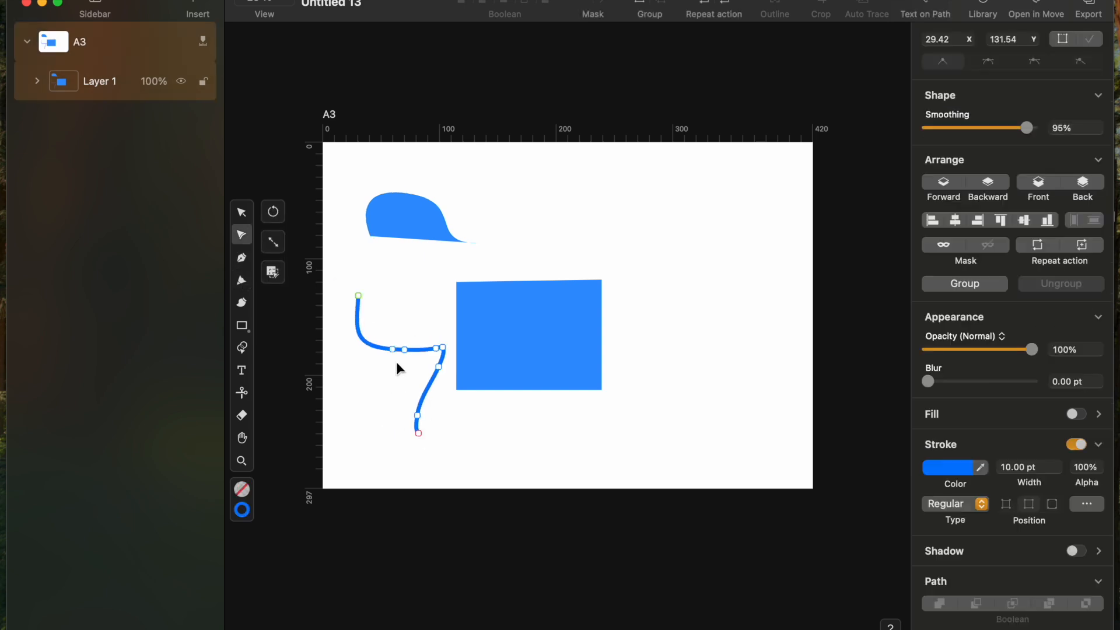
{"action": "left_click", "coordinate": [241, 302]}
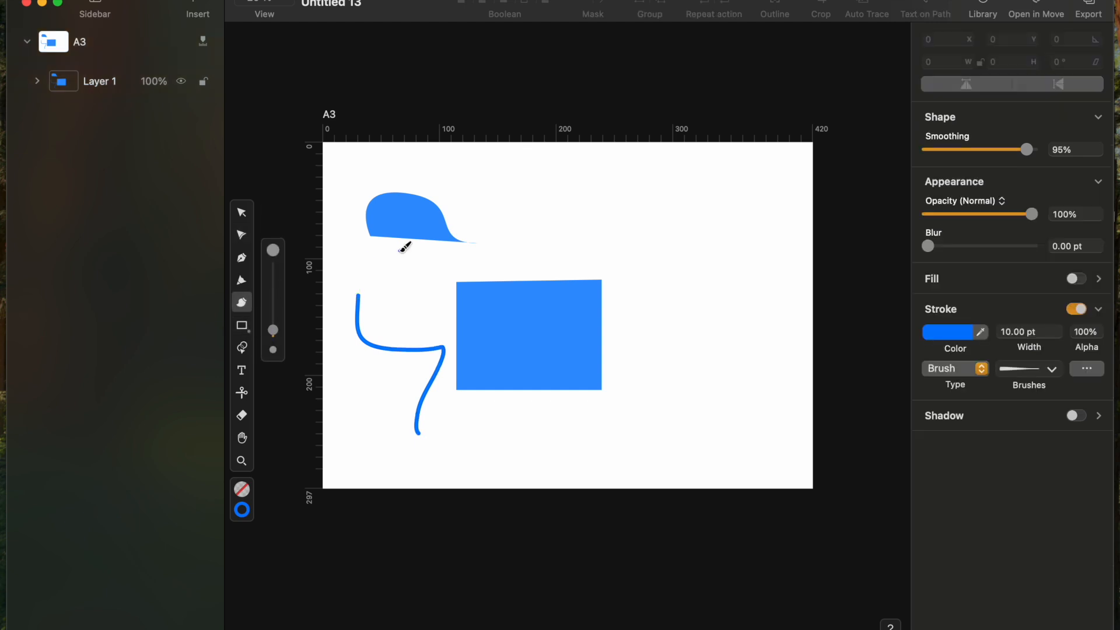
{"action": "mouse_move", "coordinate": [508, 205]}
{"action": "left_mouse_down"}
{"action": "mouse_move", "coordinate": [601, 142]}
{"action": "mouse_move", "coordinate": [633, 244]}
{"action": "mouse_move", "coordinate": [676, 251]}
{"action": "left_mouse_up"}
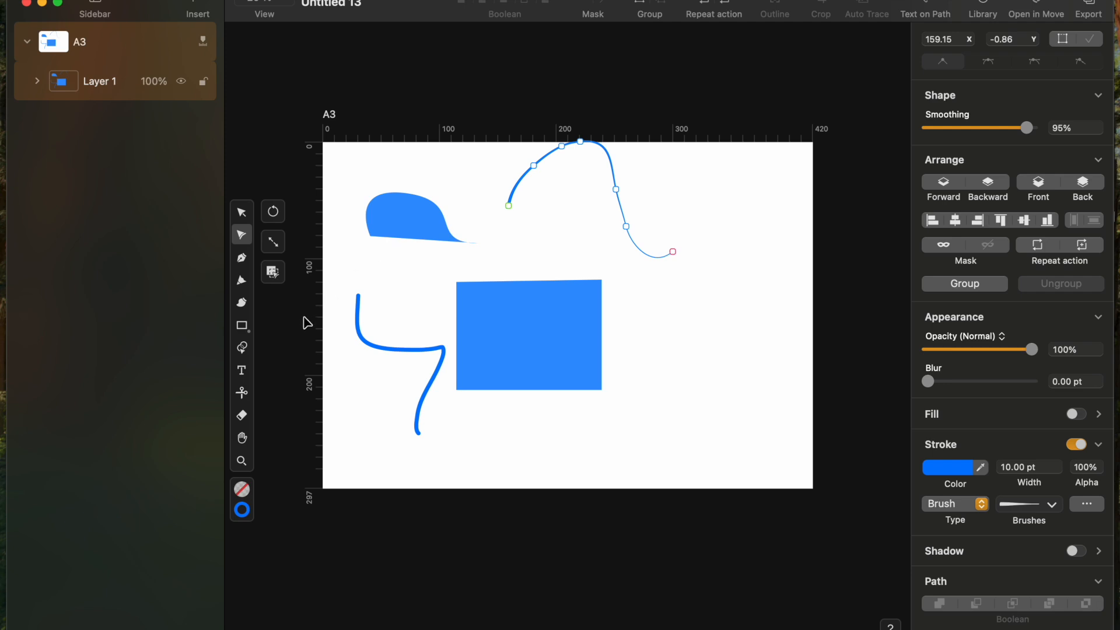
{"action": "left_click", "coordinate": [243, 348]}
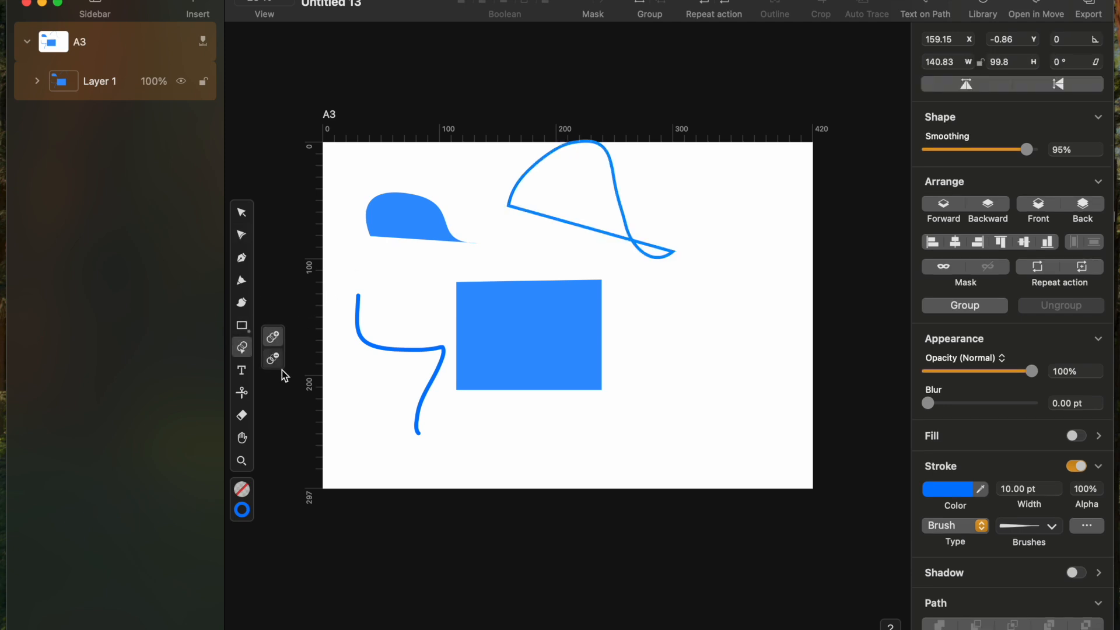
Step: Move the blue blob onto the rectangle's top-left corner and select both shapes together
{"action": "left_click", "coordinate": [277, 356]}
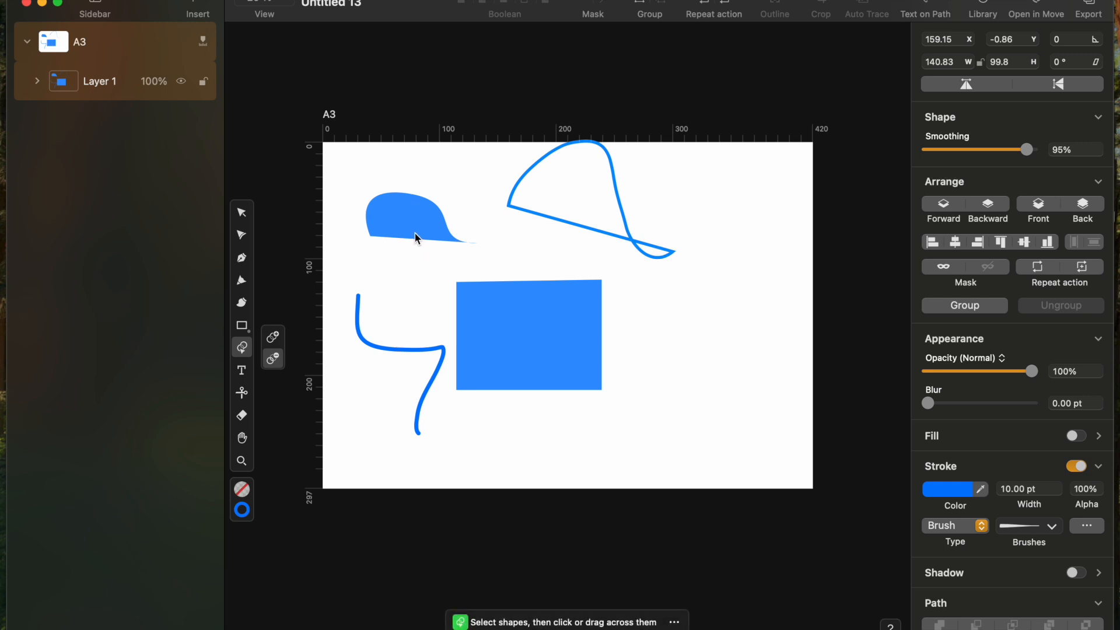
{"action": "key", "text": "v"}
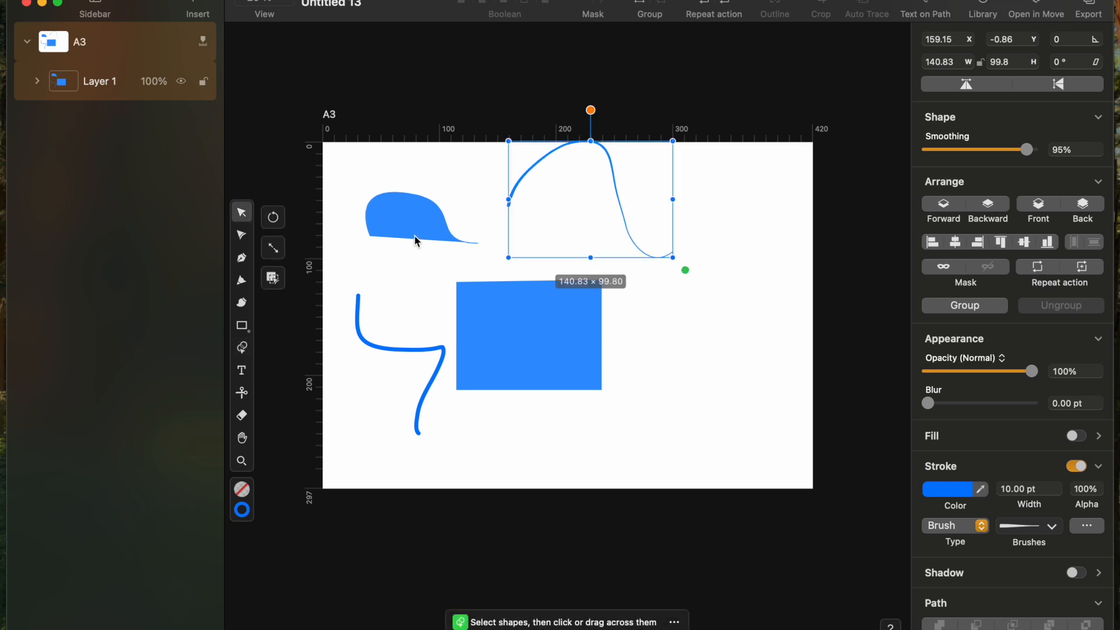
{"action": "left_click_drag", "start_coordinate": [433, 216], "coordinate": [486, 296]}
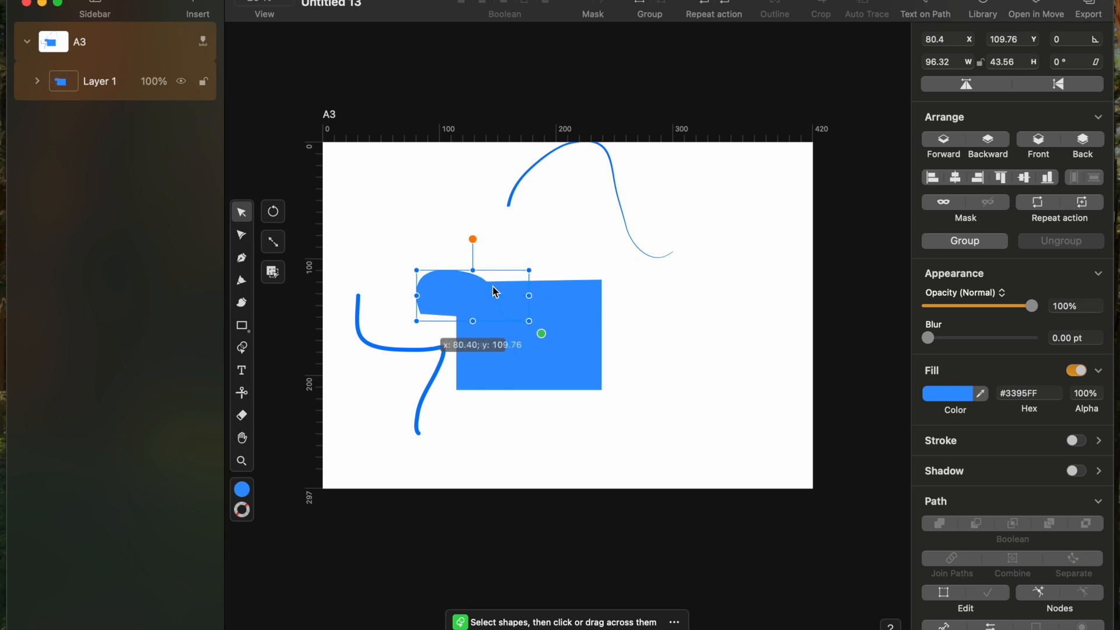
{"action": "left_click", "coordinate": [534, 365], "text": "shift"}
{"action": "left_click", "coordinate": [242, 348]}
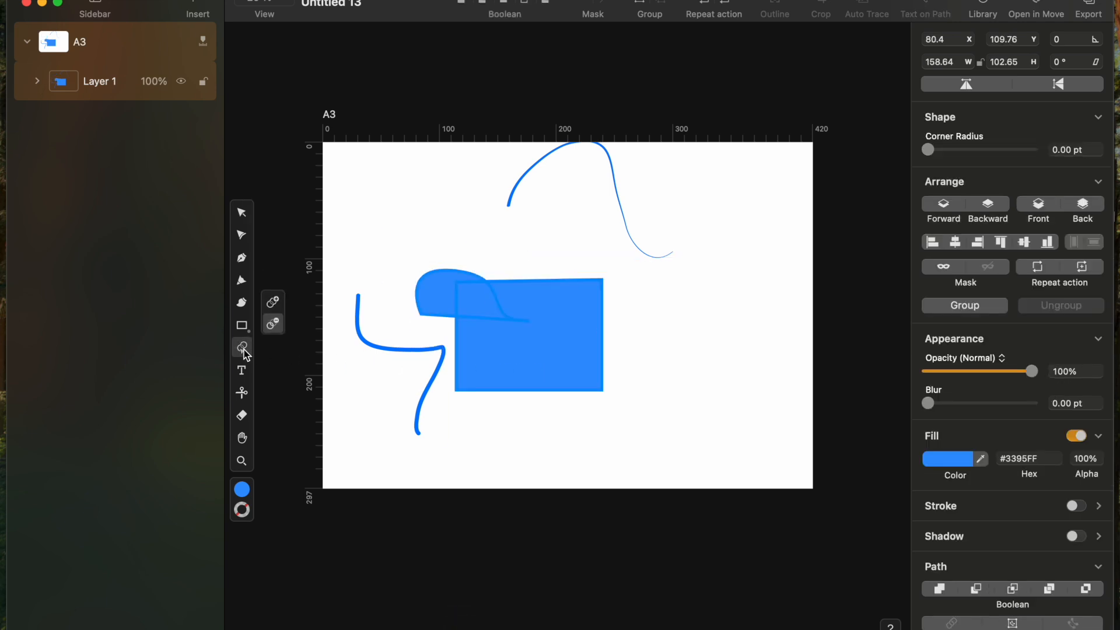
{"action": "left_click_drag", "start_coordinate": [437, 305], "coordinate": [391, 303]}
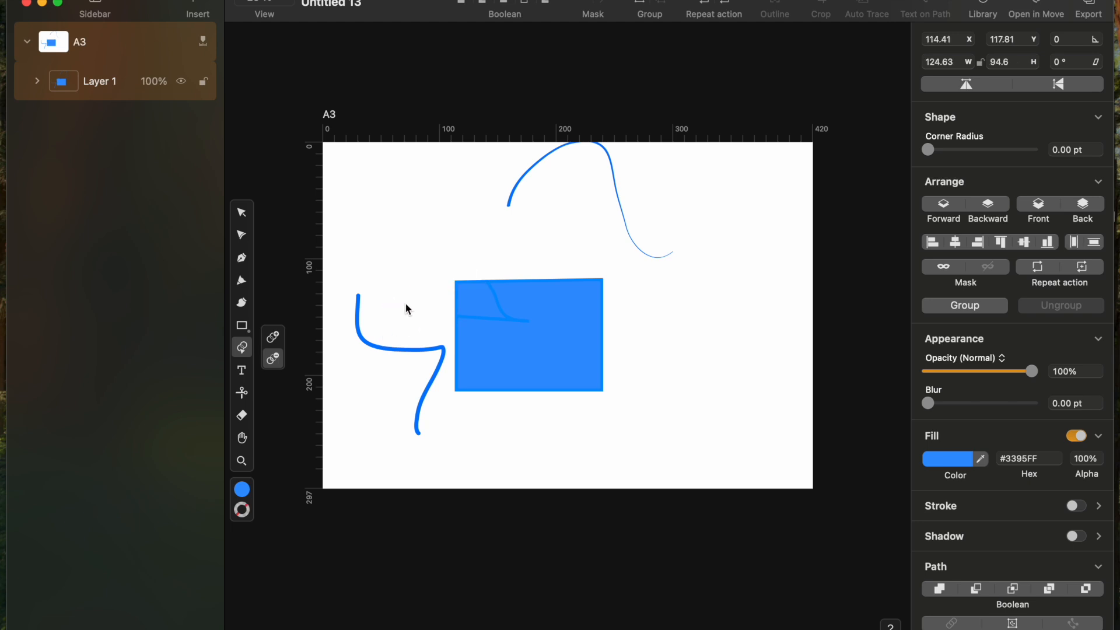
{"action": "key", "text": "super+z"}
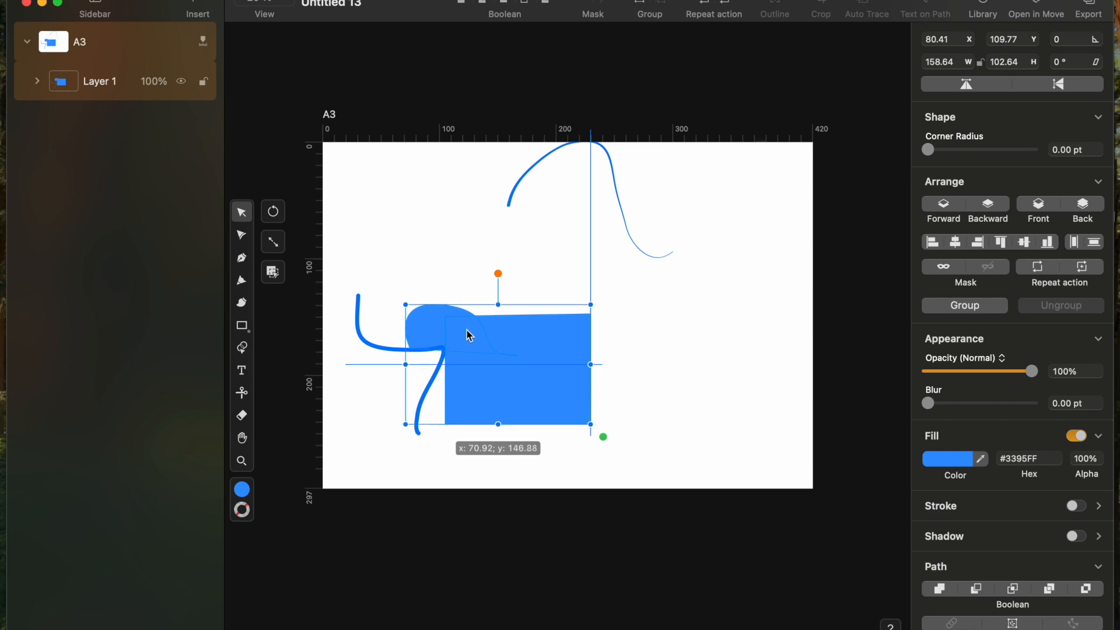
{"action": "left_click_drag", "start_coordinate": [466, 327], "coordinate": [467, 328]}
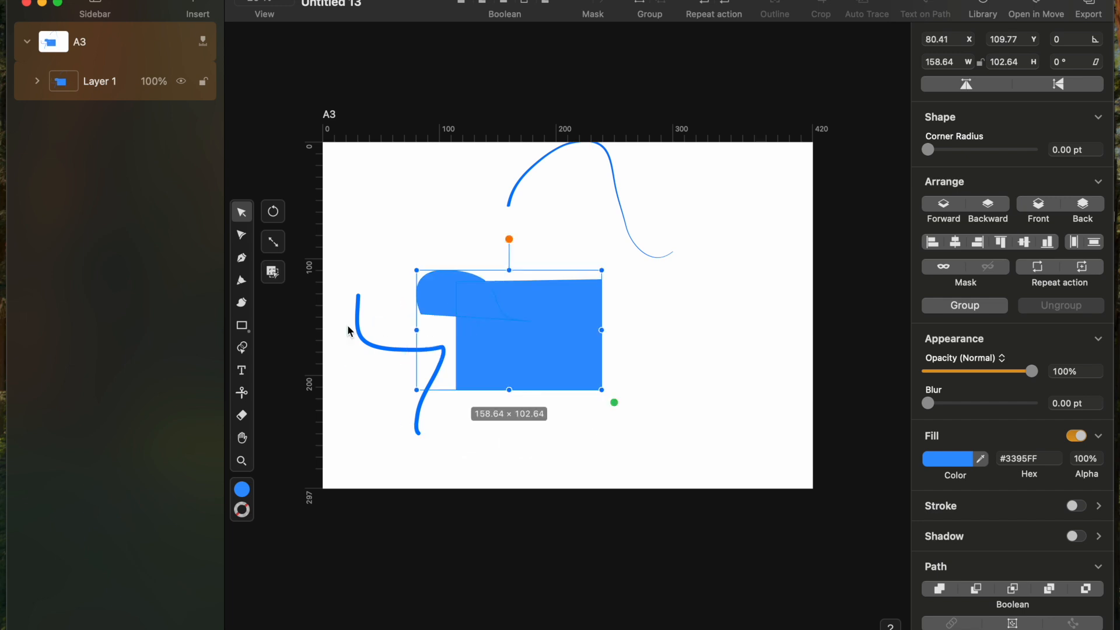
Step: Knock out the blob–rectangle overlap as a white notch and draw a text box below the shapes
{"action": "left_click", "coordinate": [243, 348]}
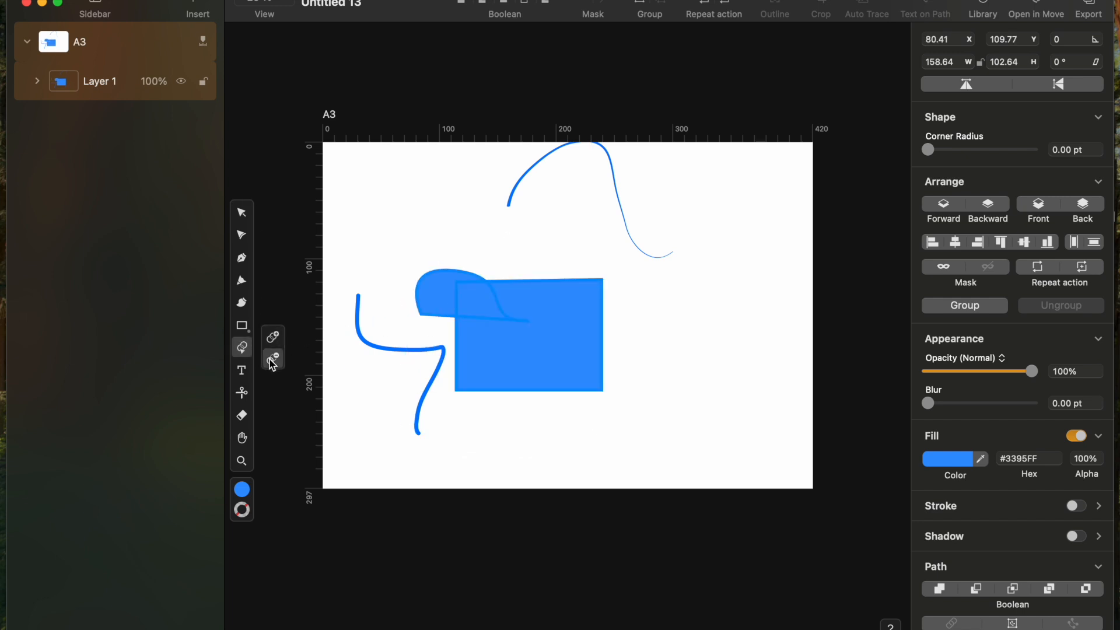
{"action": "left_click", "coordinate": [470, 305]}
{"action": "key", "text": "v"}
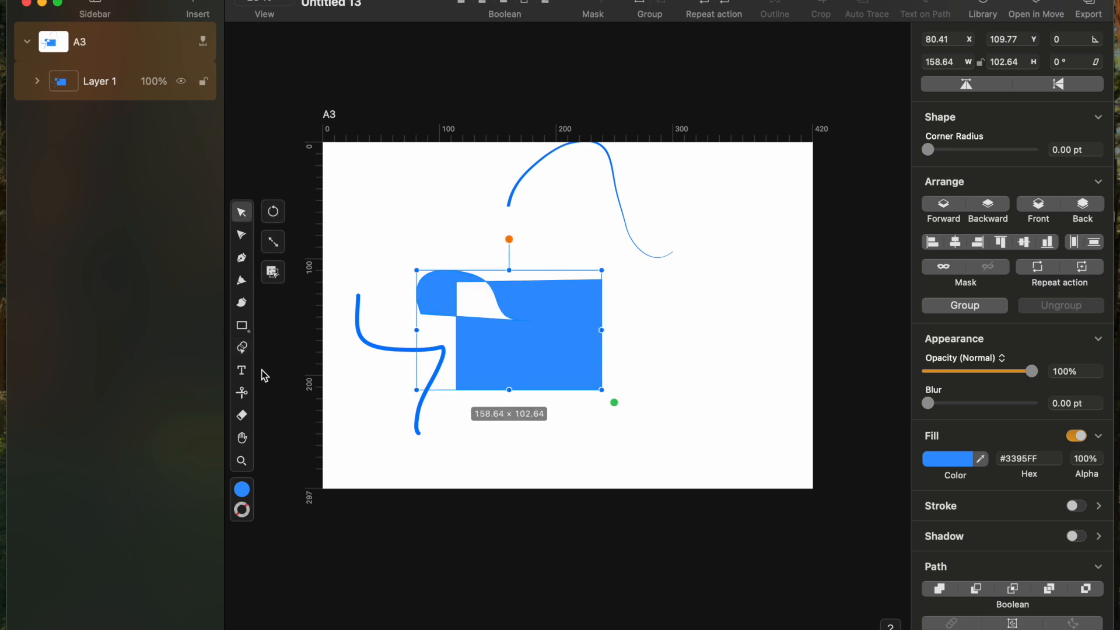
{"action": "left_click", "coordinate": [241, 370]}
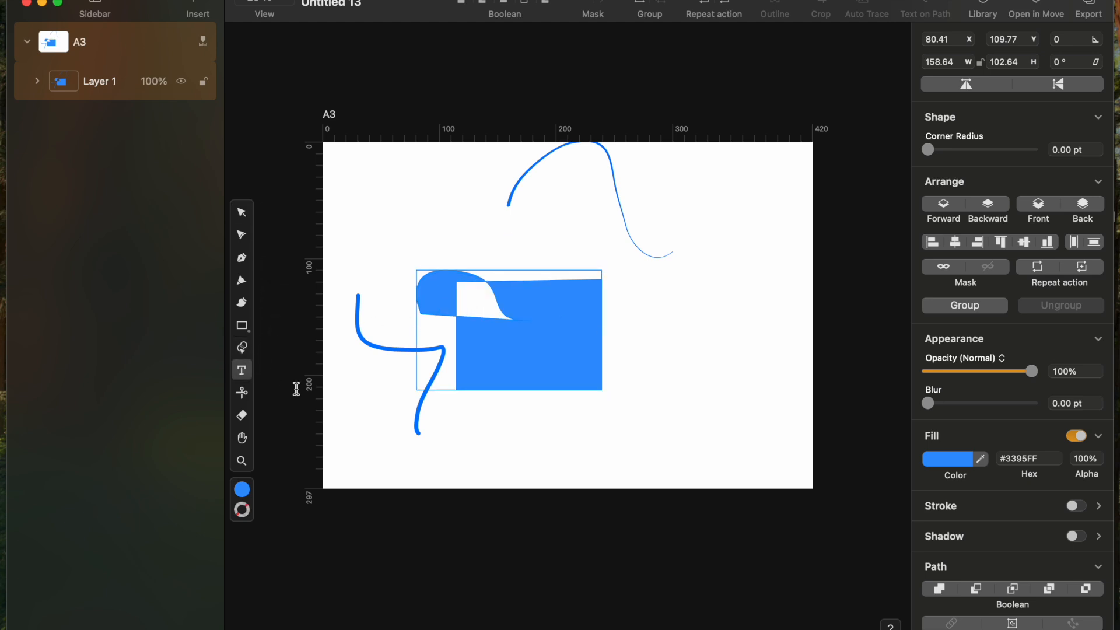
{"action": "left_click_drag", "start_coordinate": [480, 418], "coordinate": [674, 441]}
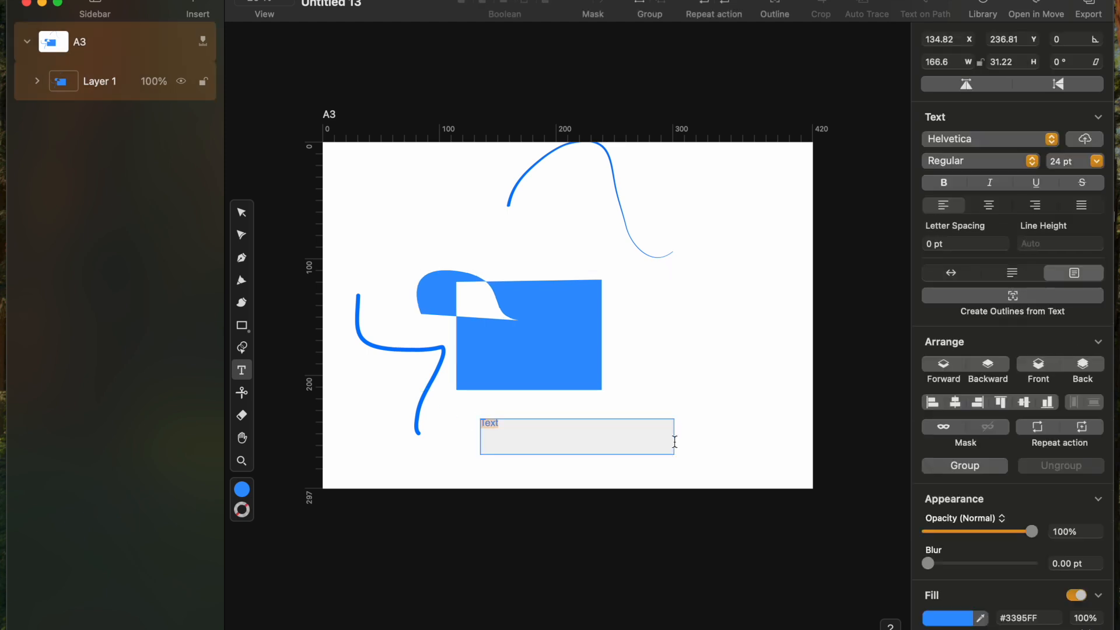
Step: Replace the placeholder text with TUTORIAL in capitals and select the whole word
{"action": "key", "text": "Caps_Lock"}
{"action": "key", "text": "BackSpace"}
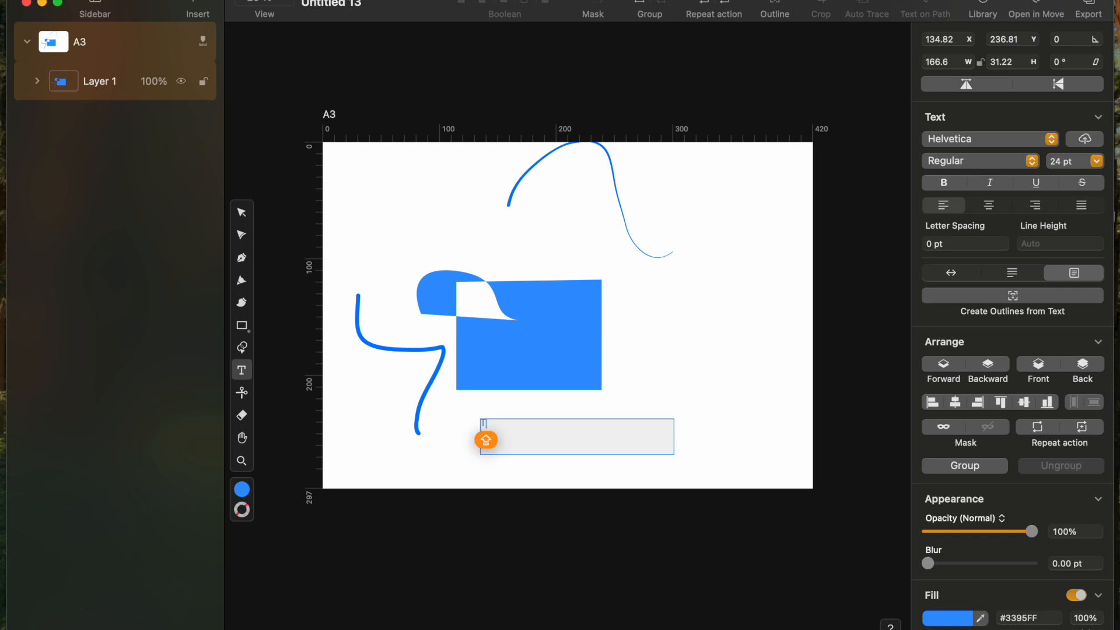
{"action": "type", "text": "TUTORI"}
{"action": "key", "text": "Caps_Lock"}
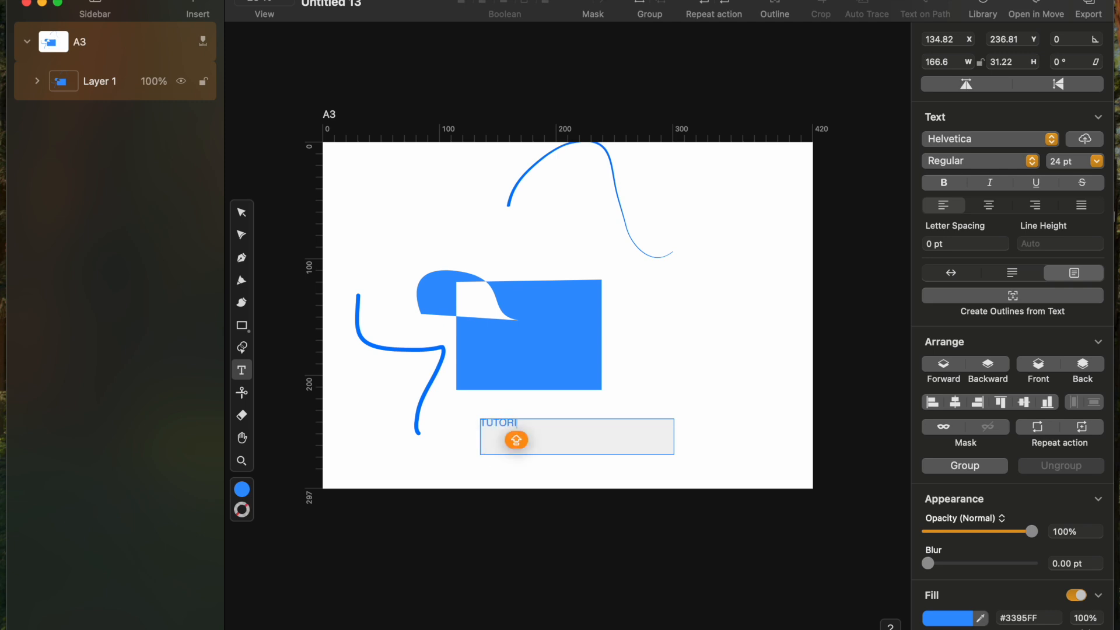
{"action": "type", "text": "RIAL"}
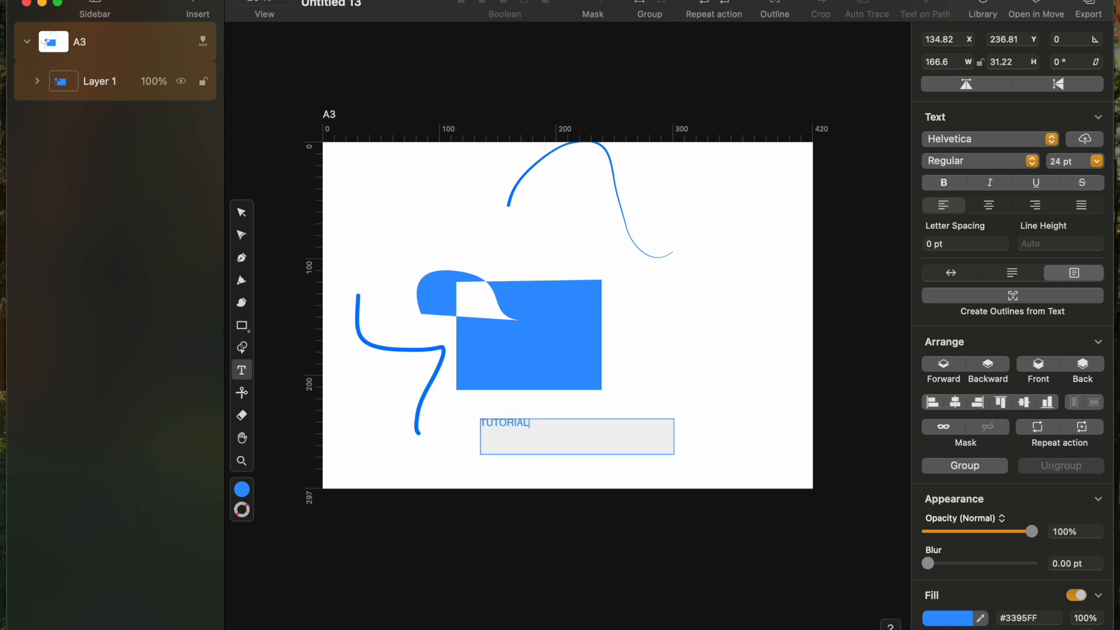
{"action": "key", "text": "super+a"}
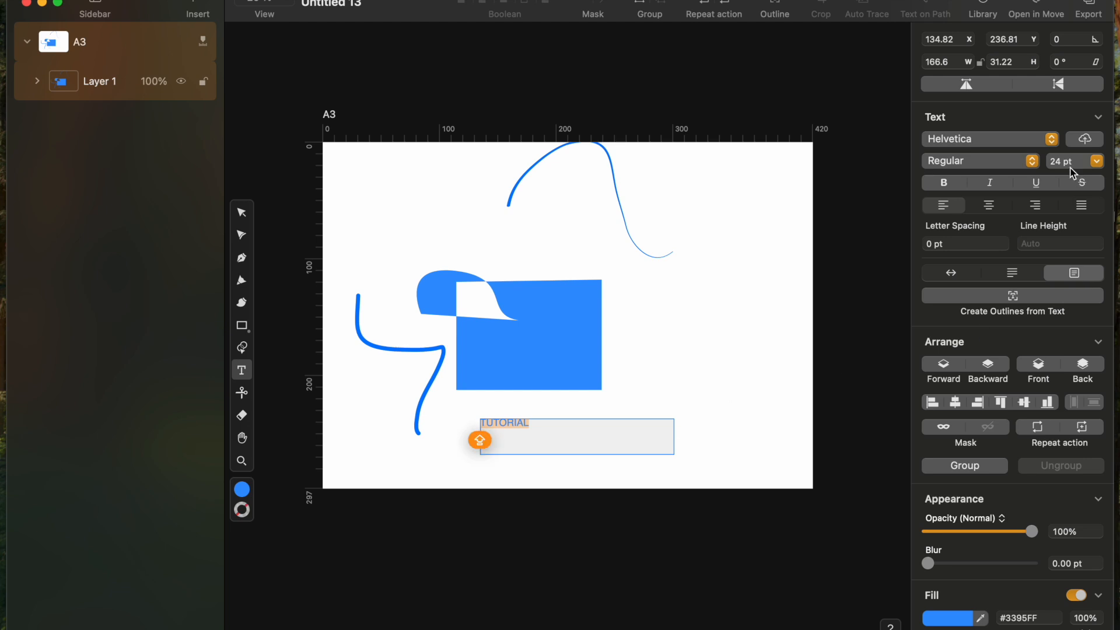
Step: Set TUTORIAL to Hiragino Mincho ProN, bold W6 weight, at 48 pt
{"action": "left_click", "coordinate": [1054, 138]}
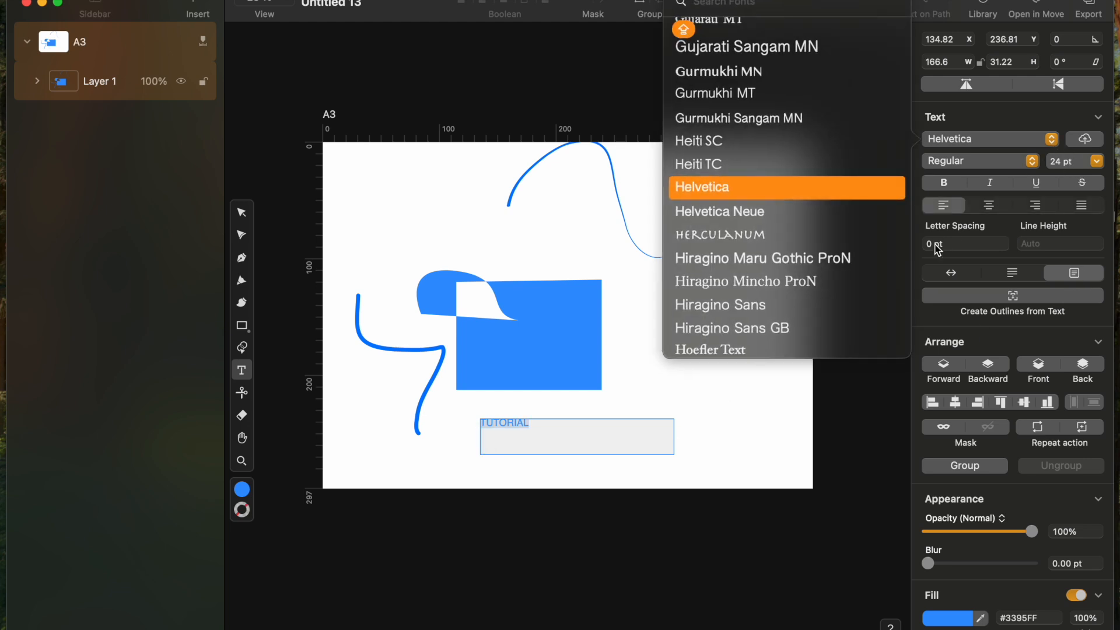
{"action": "left_click", "coordinate": [863, 281]}
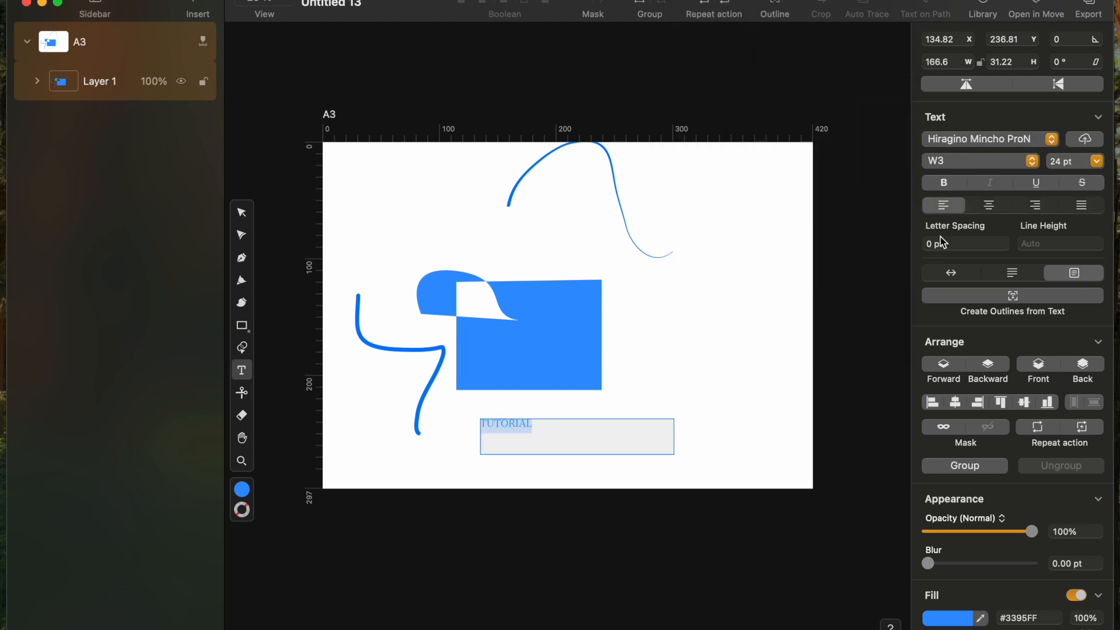
{"action": "left_click", "coordinate": [1030, 165]}
{"action": "left_click", "coordinate": [1024, 177]}
{"action": "left_click", "coordinate": [1097, 161]}
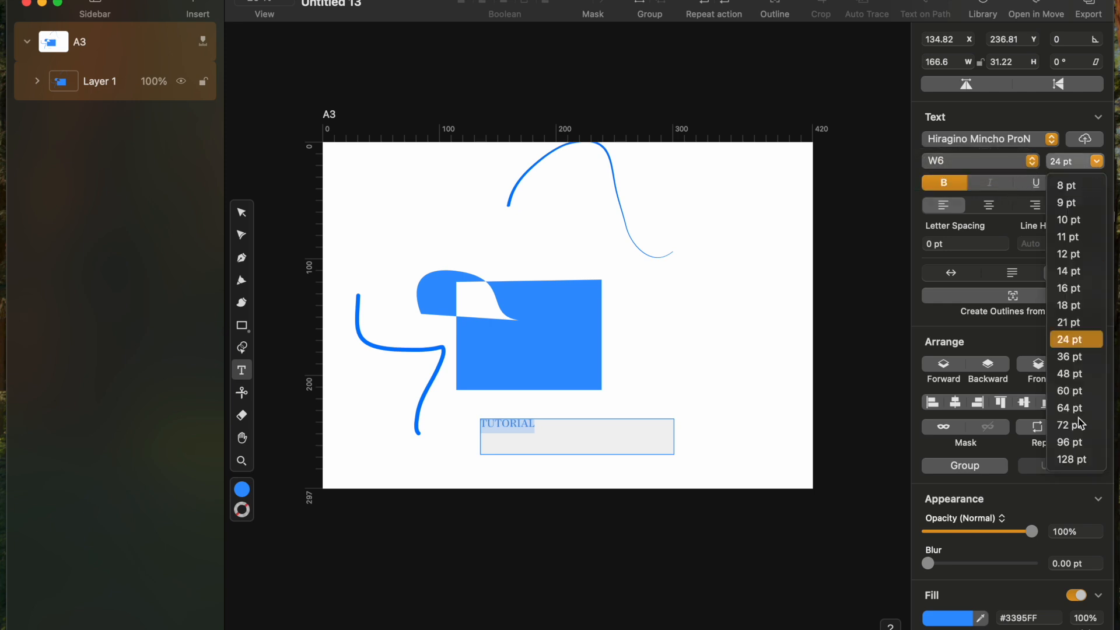
{"action": "left_click", "coordinate": [1076, 460]}
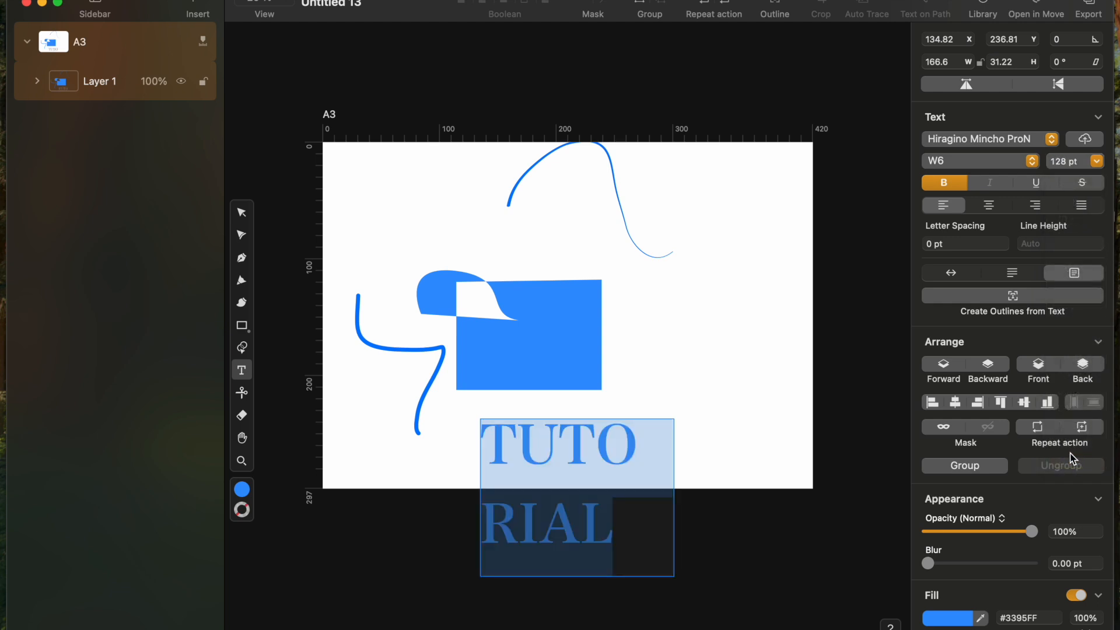
{"action": "left_click", "coordinate": [1097, 162]}
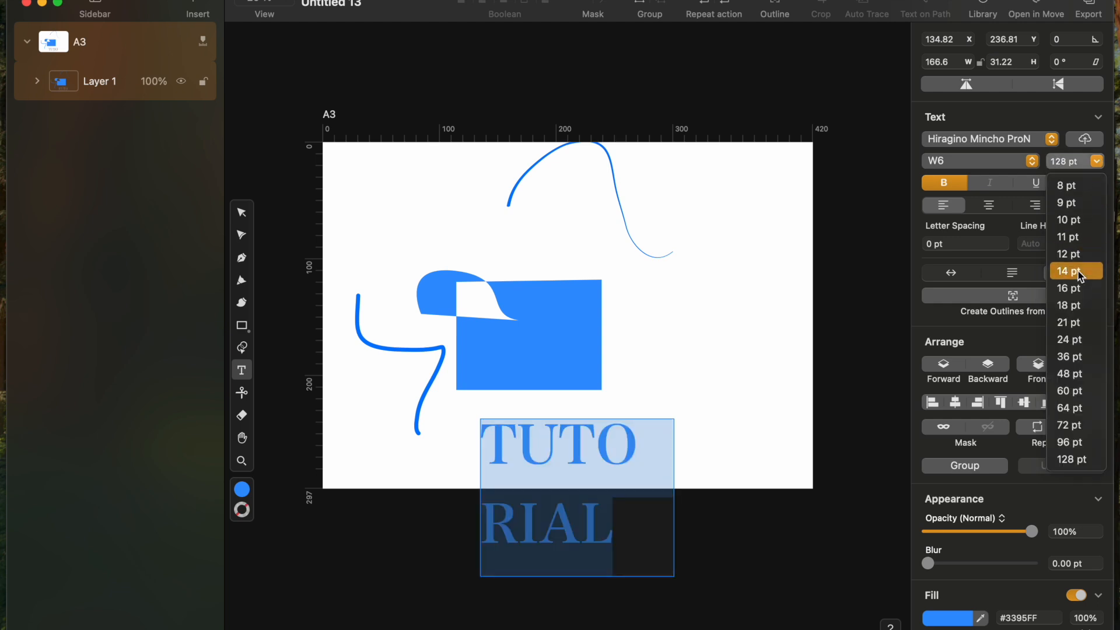
{"action": "left_click", "coordinate": [1081, 374]}
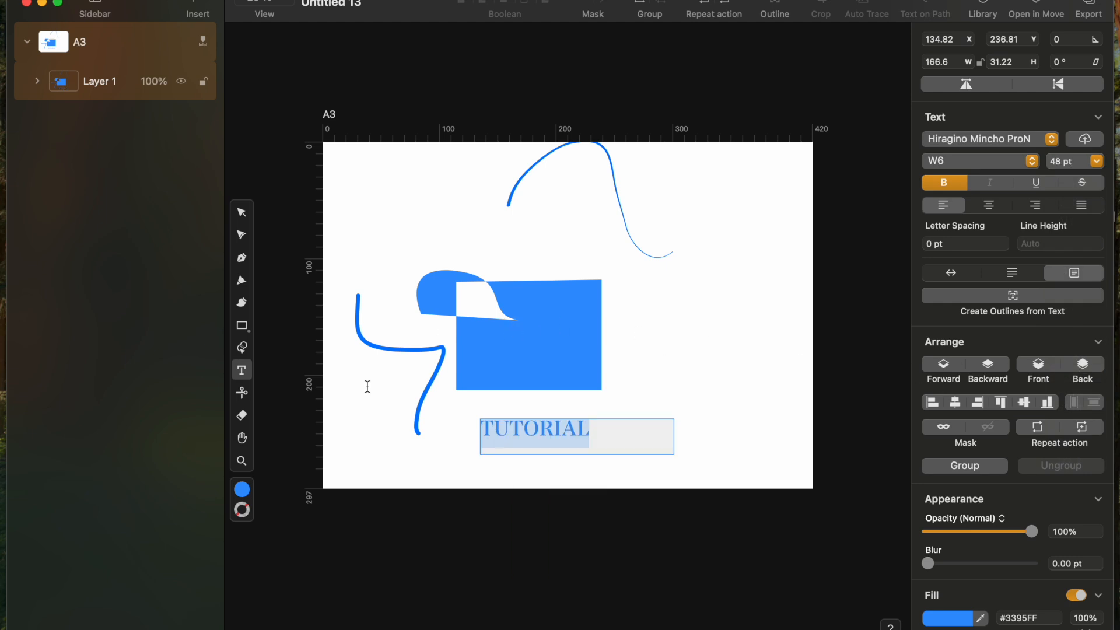
{"action": "left_click", "coordinate": [247, 393]}
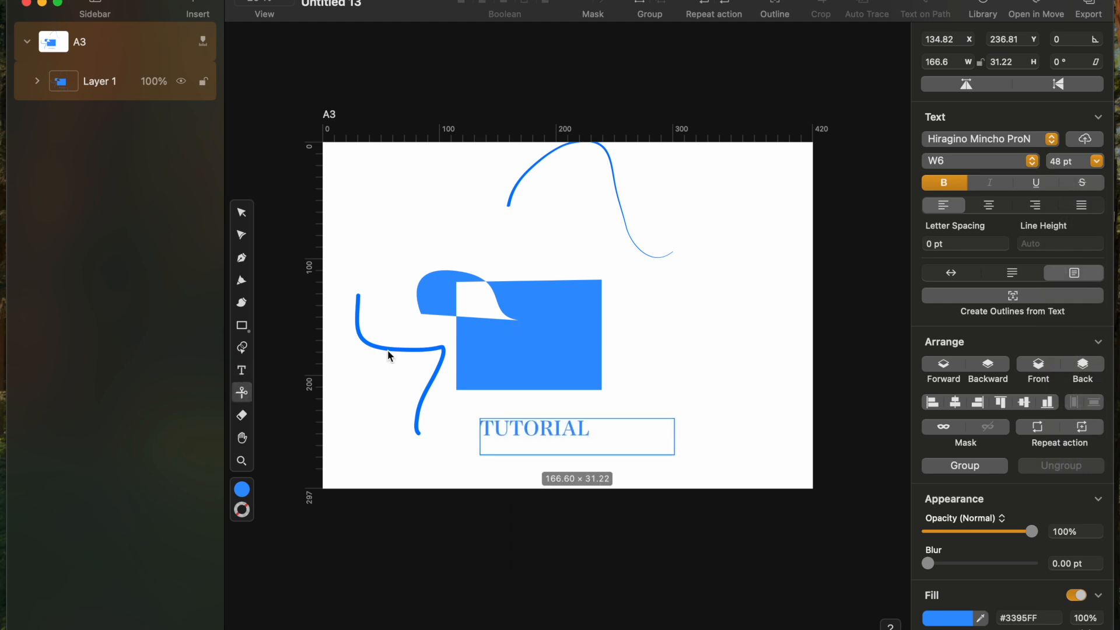
Step: Split the blue rectangle's path at its left edge and lower-left corner
{"action": "left_click", "coordinate": [457, 365]}
{"action": "left_click", "coordinate": [458, 366]}
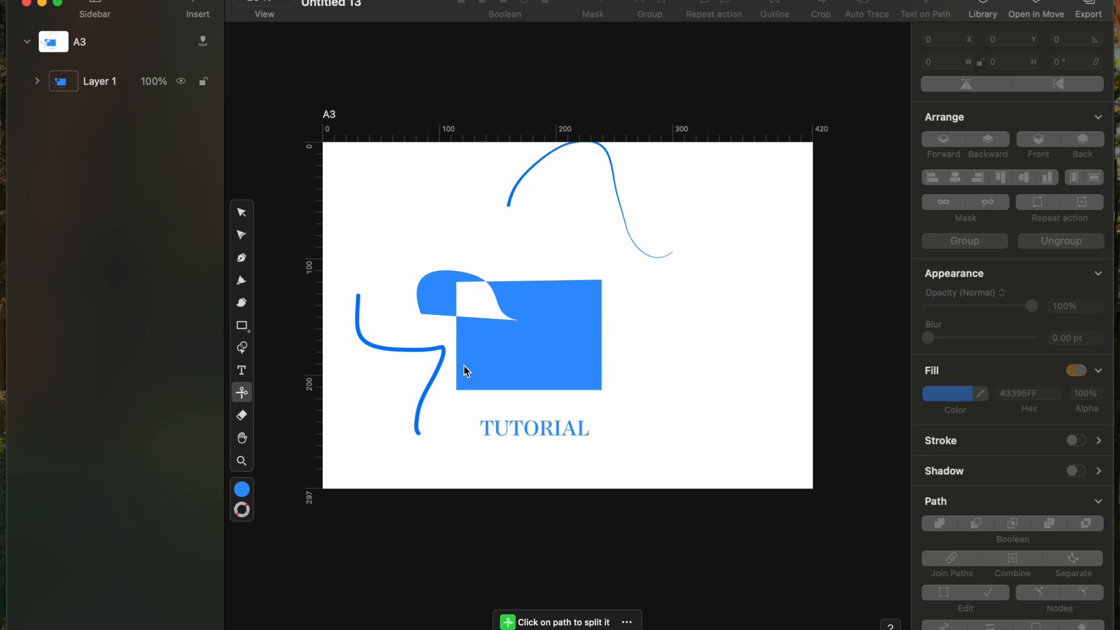
{"action": "key", "text": "a"}
{"action": "left_click", "coordinate": [491, 357]}
{"action": "key", "text": "v"}
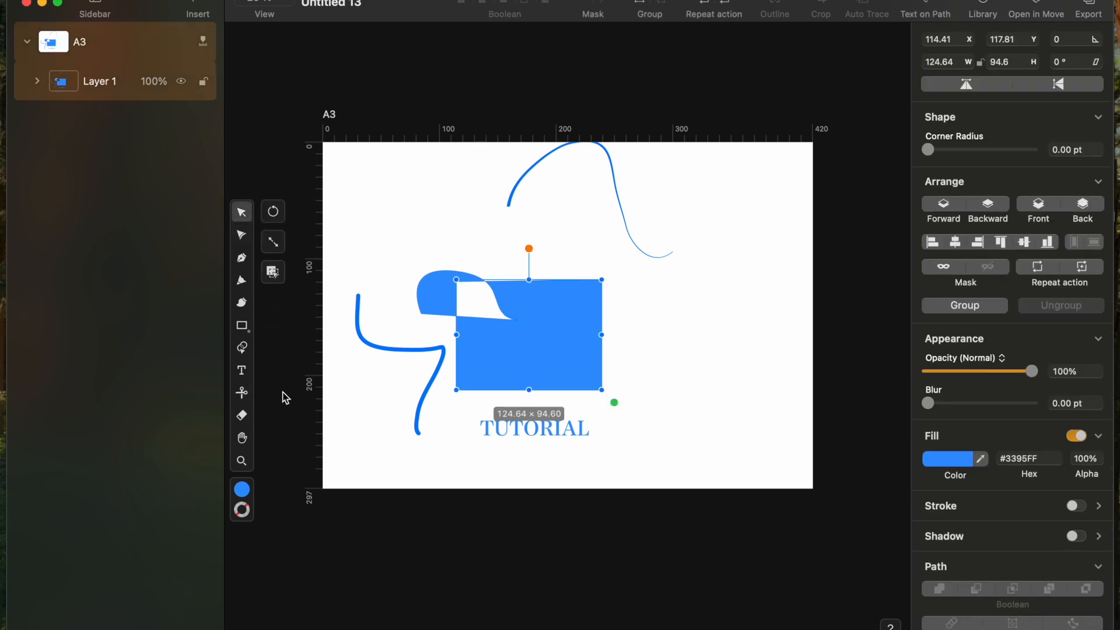
{"action": "left_click", "coordinate": [242, 393]}
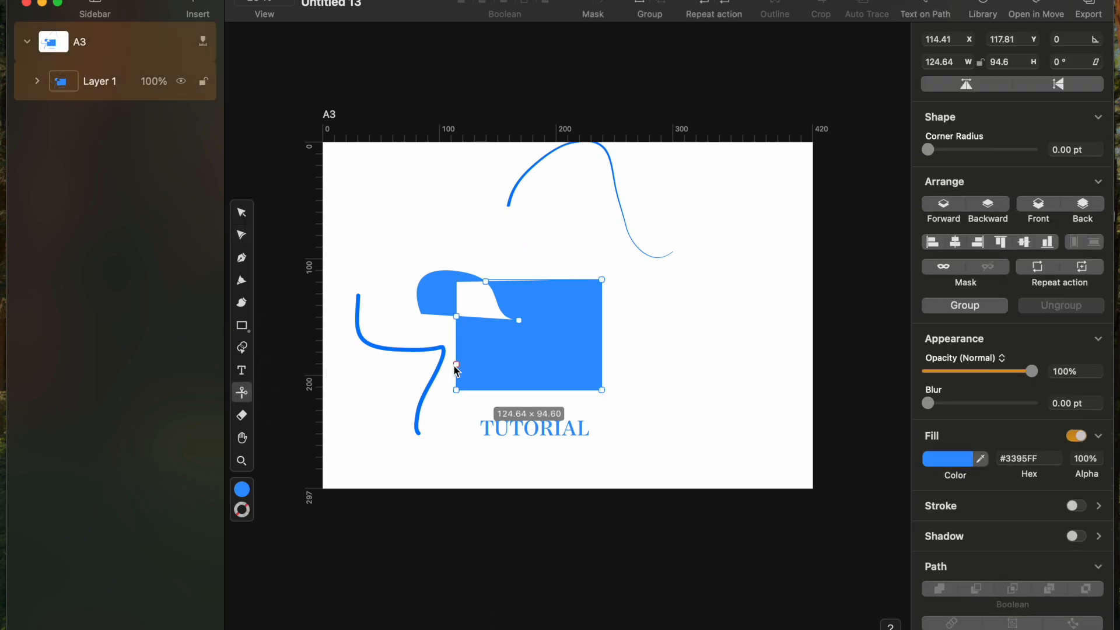
{"action": "left_click", "coordinate": [456, 366]}
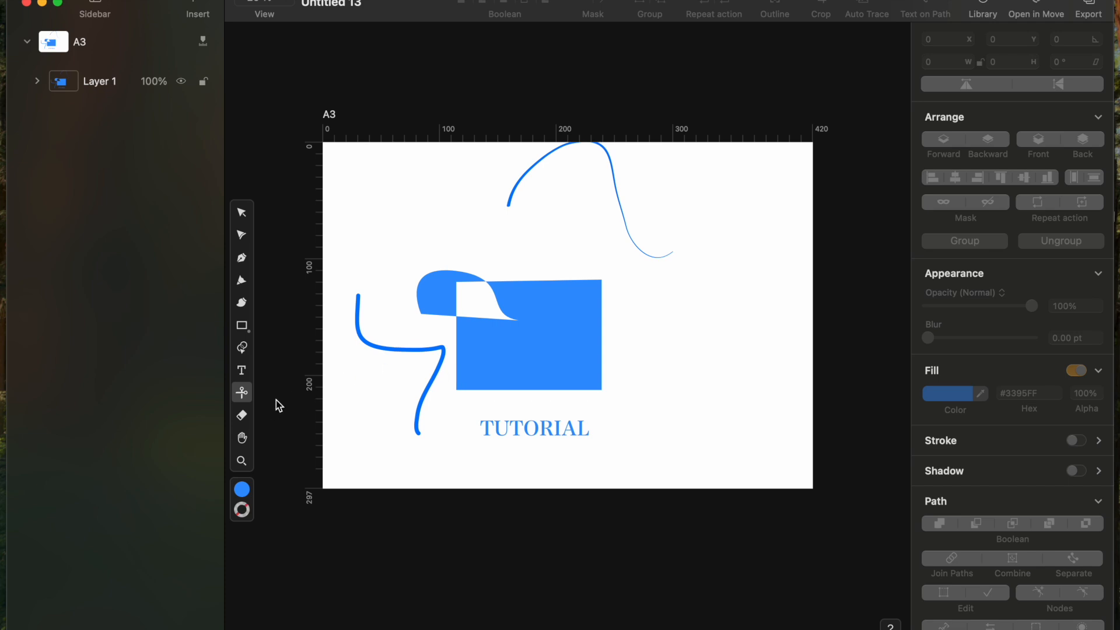
{"action": "key", "text": "a"}
{"action": "left_click", "coordinate": [467, 366]}
{"action": "left_click", "coordinate": [242, 392]}
{"action": "left_click", "coordinate": [457, 391]}
Step: Delete the sliced rectangle from the canvas
{"action": "key", "text": "Delete"}
{"action": "key", "text": "Delete"}
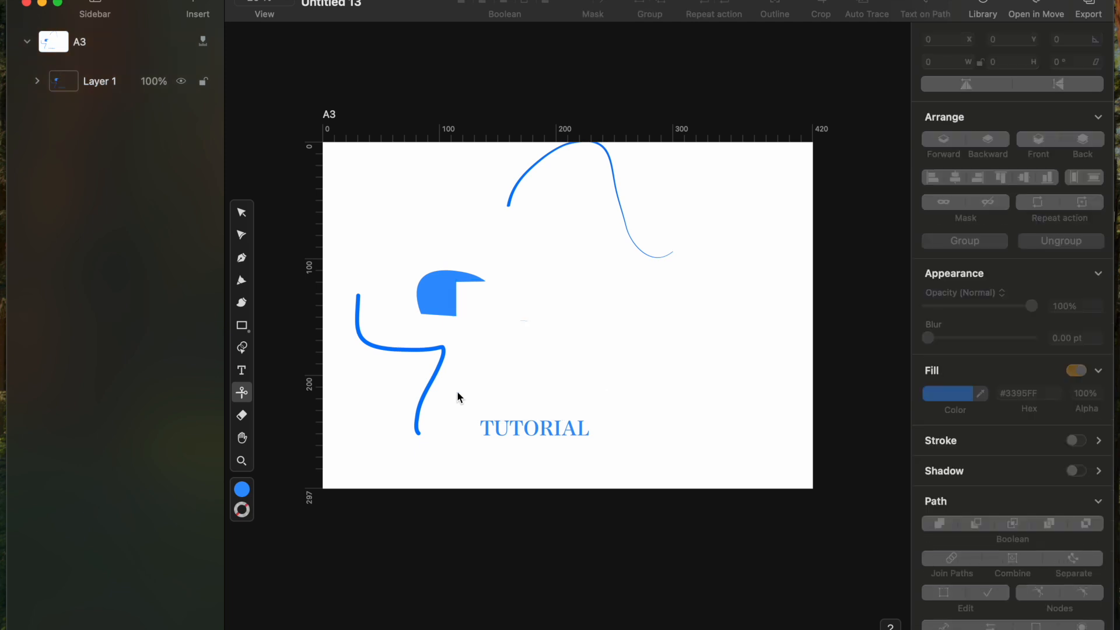
{"action": "key", "text": "super+z"}
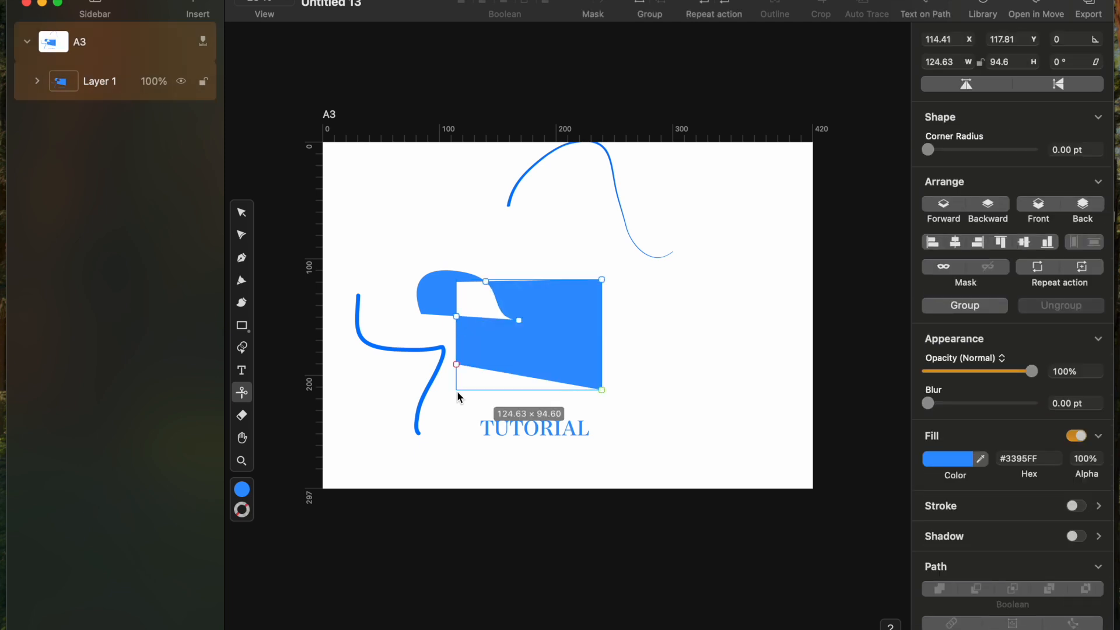
{"action": "key", "text": "Delete"}
Step: Erase a white streak through the remaining blue brush shape with the Eraser
{"action": "left_click", "coordinate": [242, 415]}
{"action": "left_click_drag", "start_coordinate": [434, 292], "coordinate": [455, 318]}
{"action": "left_click", "coordinate": [242, 437]}
{"action": "mouse_move", "coordinate": [490, 323]}
{"action": "left_mouse_down"}
{"action": "mouse_move", "coordinate": [556, 323]}
{"action": "mouse_move", "coordinate": [519, 310]}
{"action": "left_mouse_up"}
{"action": "mouse_move", "coordinate": [515, 353]}
{"action": "left_mouse_down"}
{"action": "mouse_move", "coordinate": [545, 327]}
{"action": "mouse_move", "coordinate": [592, 315]}
{"action": "left_mouse_up"}
{"action": "key", "text": "space"}
{"action": "key", "text": "space"}
{"action": "key", "text": "space"}
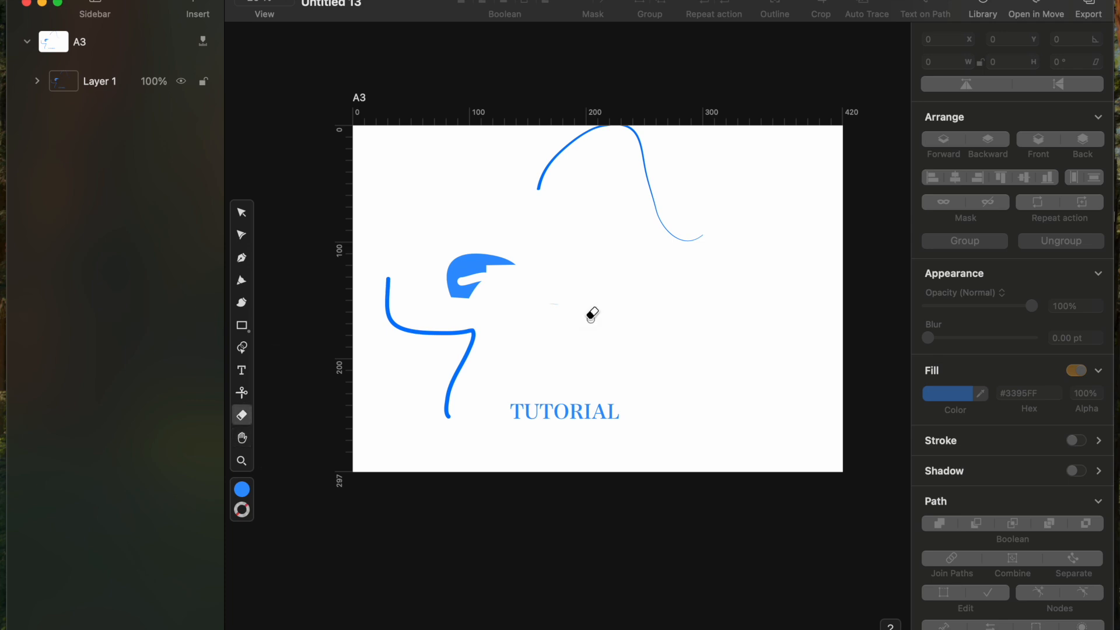
{"action": "mouse_move", "coordinate": [513, 324]}
{"action": "left_mouse_down"}
{"action": "mouse_move", "coordinate": [650, 350]}
{"action": "mouse_move", "coordinate": [293, 383]}
{"action": "mouse_move", "coordinate": [467, 327]}
{"action": "left_mouse_up"}
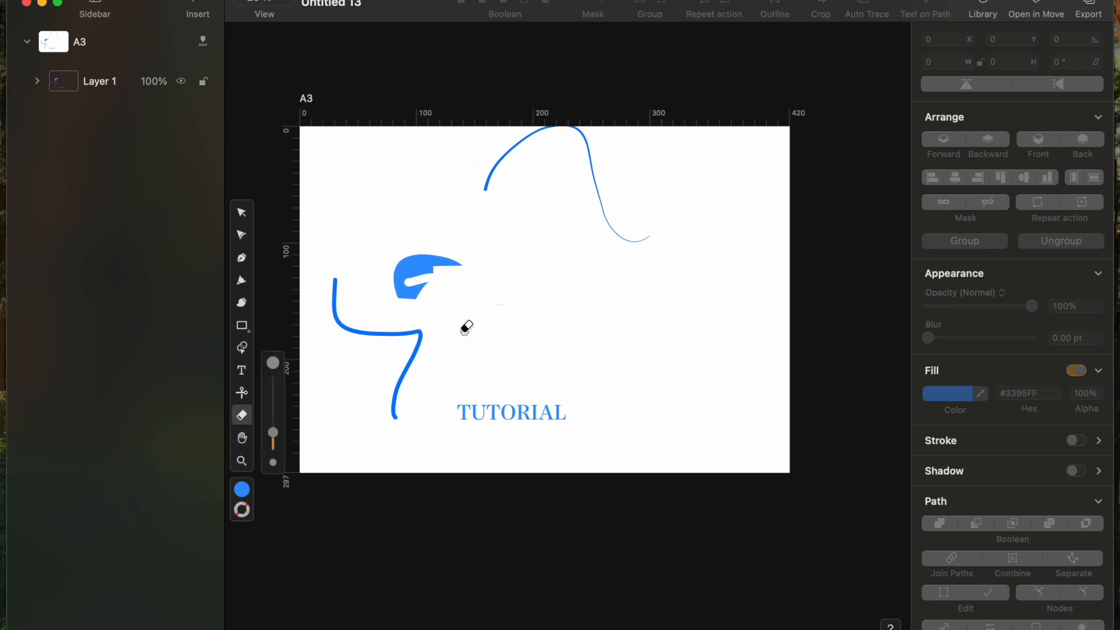
Step: Zoom in on the artwork and return to the selection tool
{"action": "left_click", "coordinate": [241, 461]}
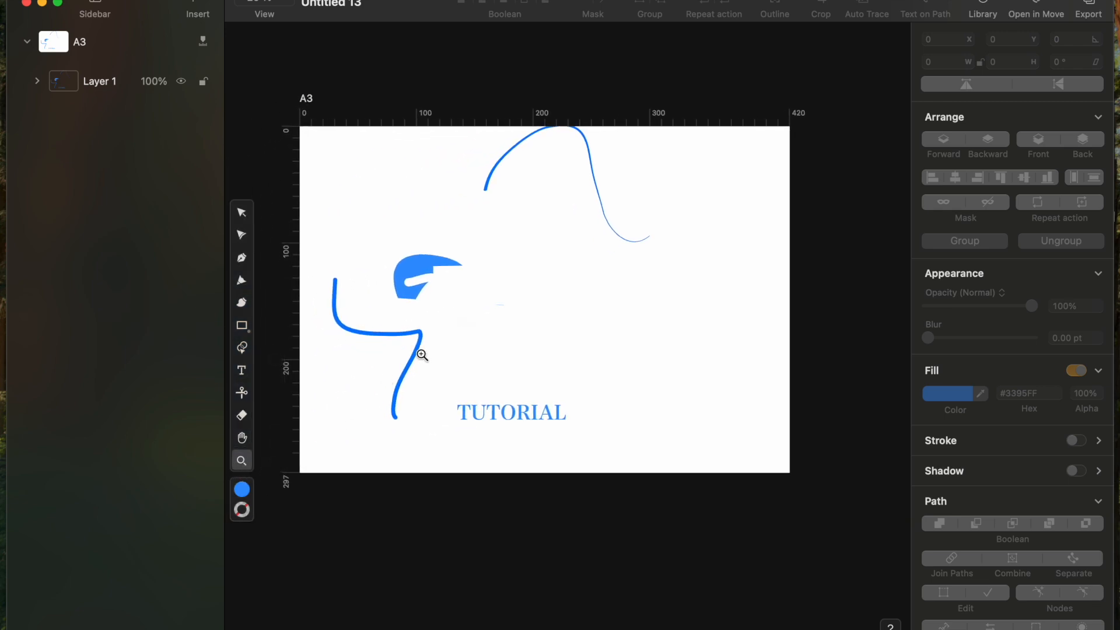
{"action": "left_click", "coordinate": [422, 355]}
{"action": "key", "text": "v"}
{"action": "scroll", "coordinate": [423, 356], "scroll_direction": "down", "scroll_amount": 5}
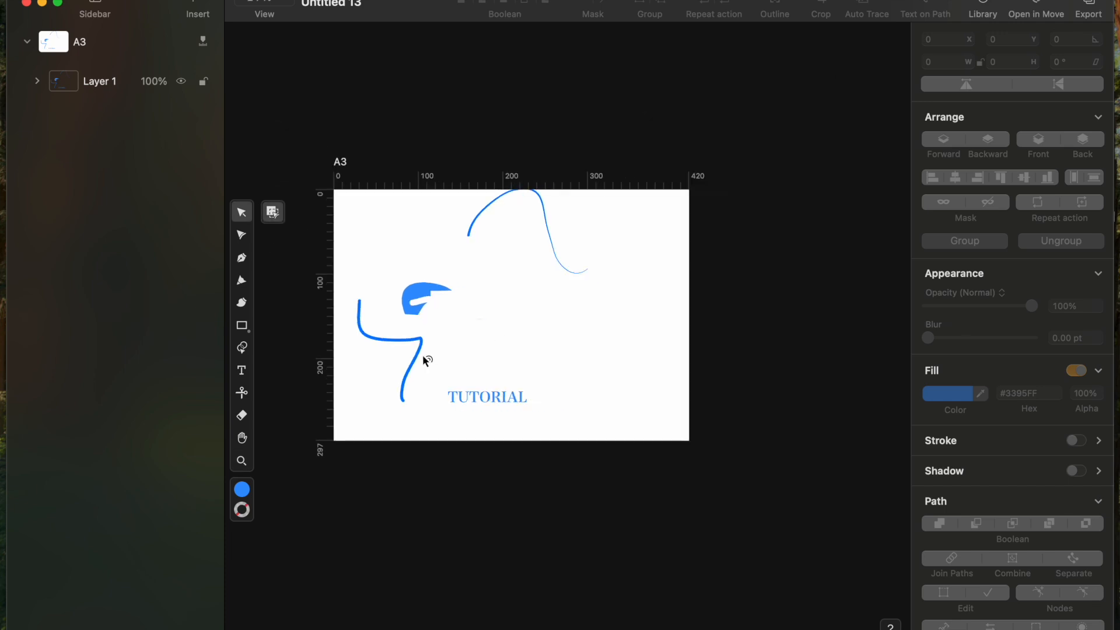
{"action": "scroll", "coordinate": [423, 357], "scroll_direction": "up", "scroll_amount": 3}
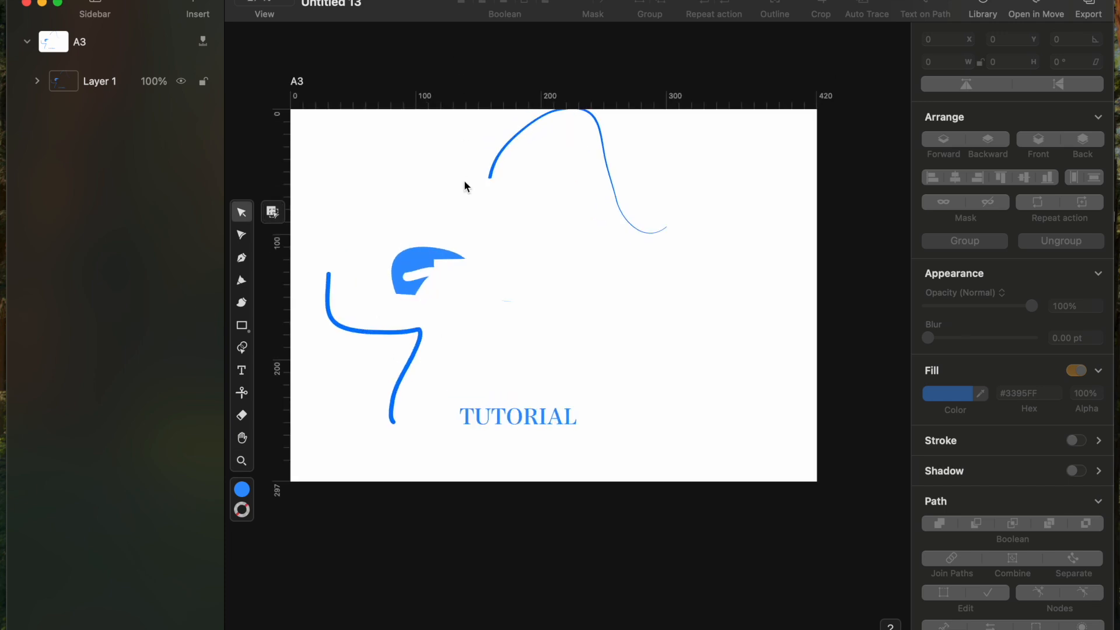
{"action": "scroll", "coordinate": [464, 180], "scroll_direction": "down", "scroll_amount": 4}
{"action": "scroll", "coordinate": [462, 182], "scroll_direction": "up", "scroll_amount": 3}
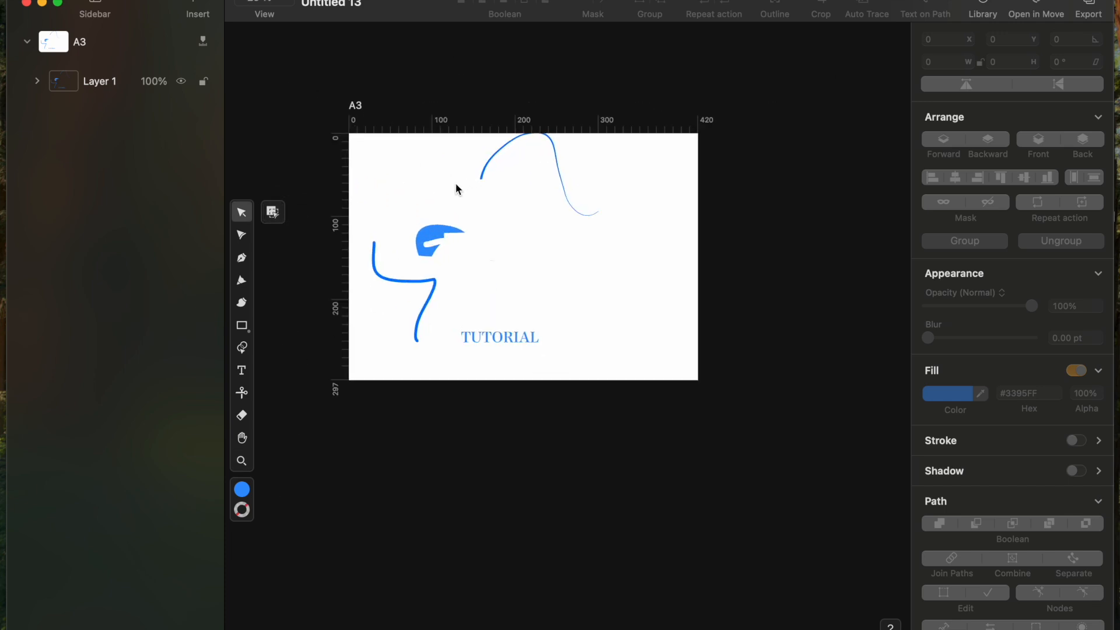
Step: Make orange the default fill and purple the default stroke, then select the TUTORIAL text
{"action": "left_click", "coordinate": [242, 490]}
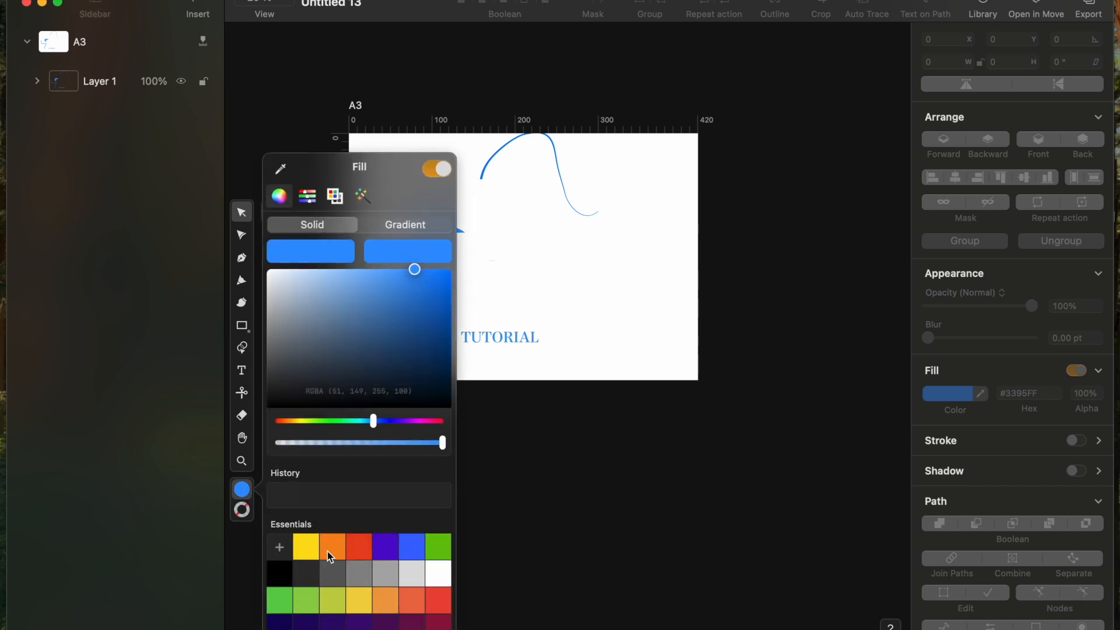
{"action": "left_click", "coordinate": [327, 551]}
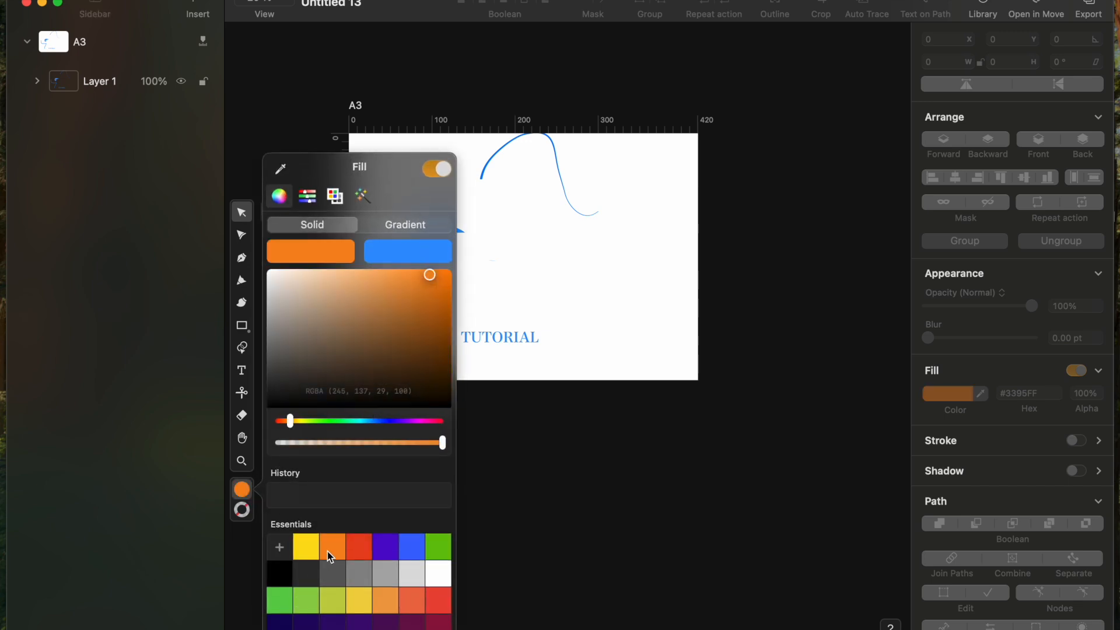
{"action": "left_click", "coordinate": [250, 511]}
{"action": "left_click", "coordinate": [250, 511]}
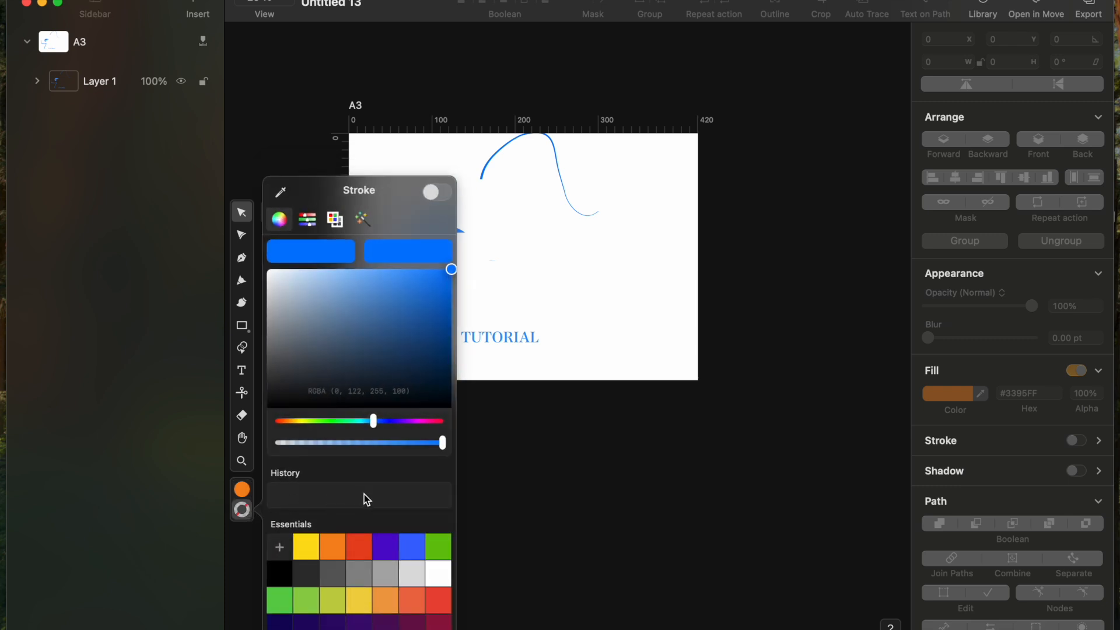
{"action": "left_click", "coordinate": [391, 553]}
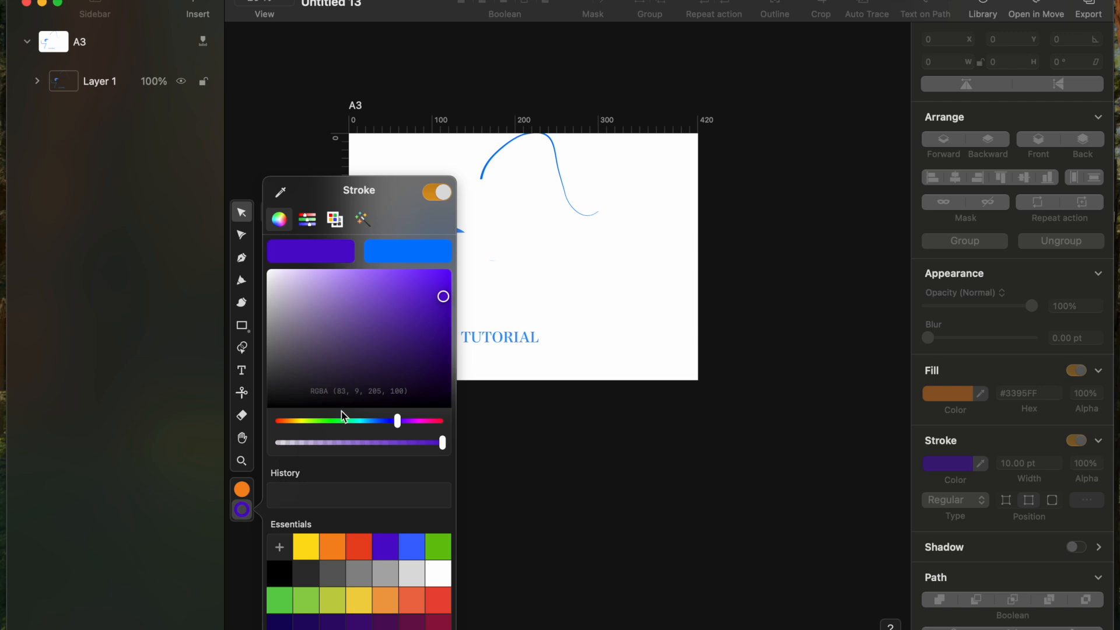
{"action": "left_click", "coordinate": [481, 343]}
{"action": "left_click", "coordinate": [481, 343]}
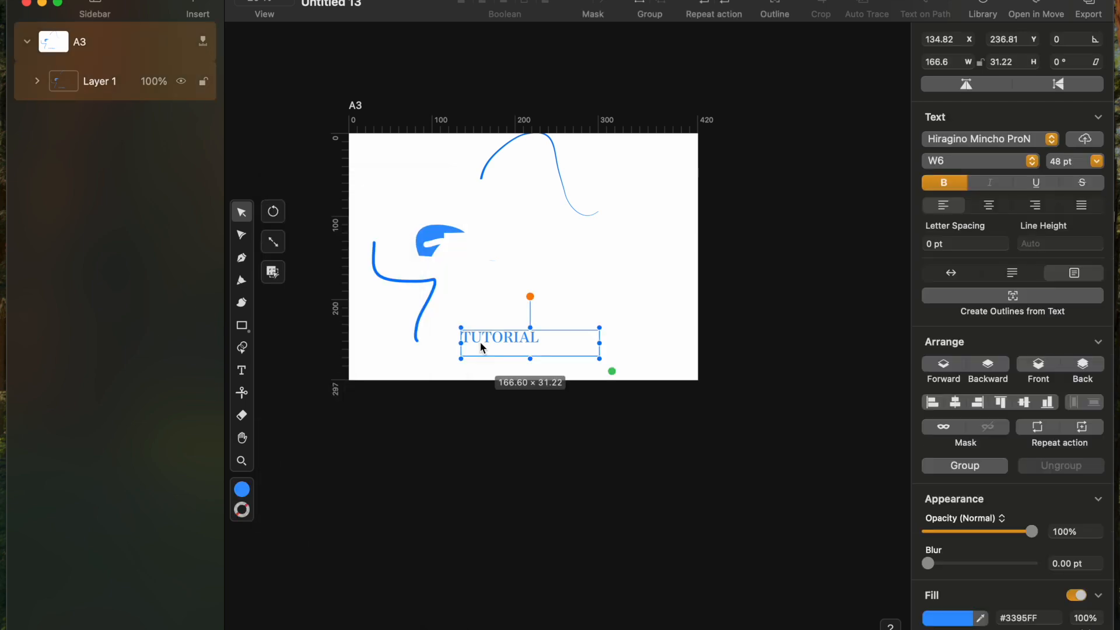
Step: Give the TUTORIAL text a bright yellow stroke
{"action": "left_click", "coordinate": [244, 511]}
{"action": "left_click", "coordinate": [305, 549]}
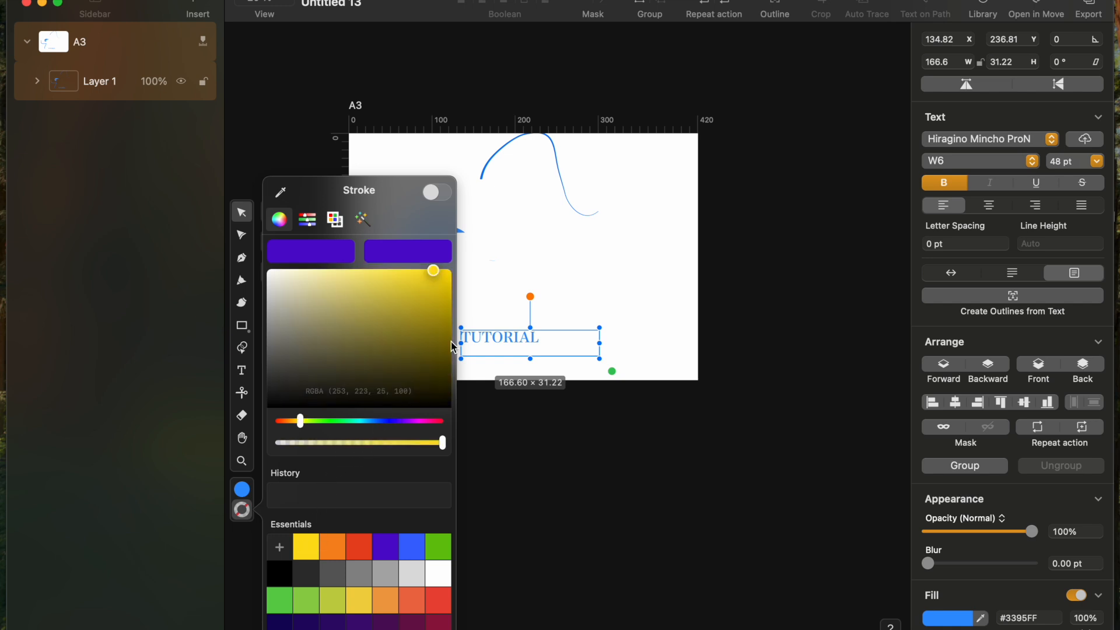
{"action": "left_click", "coordinate": [446, 282]}
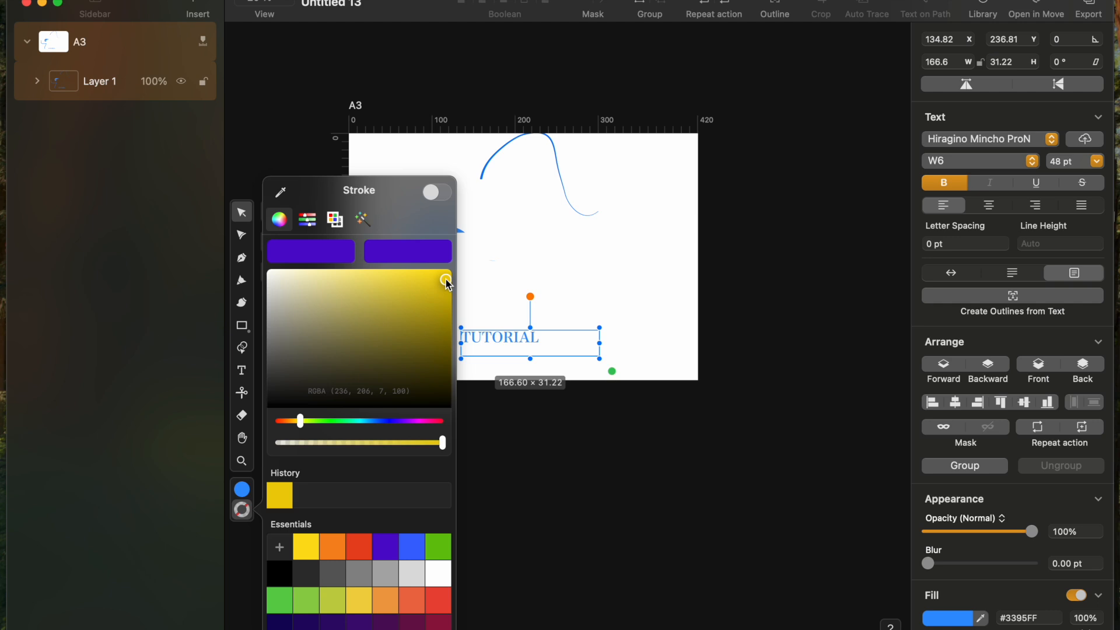
{"action": "left_click", "coordinate": [535, 289]}
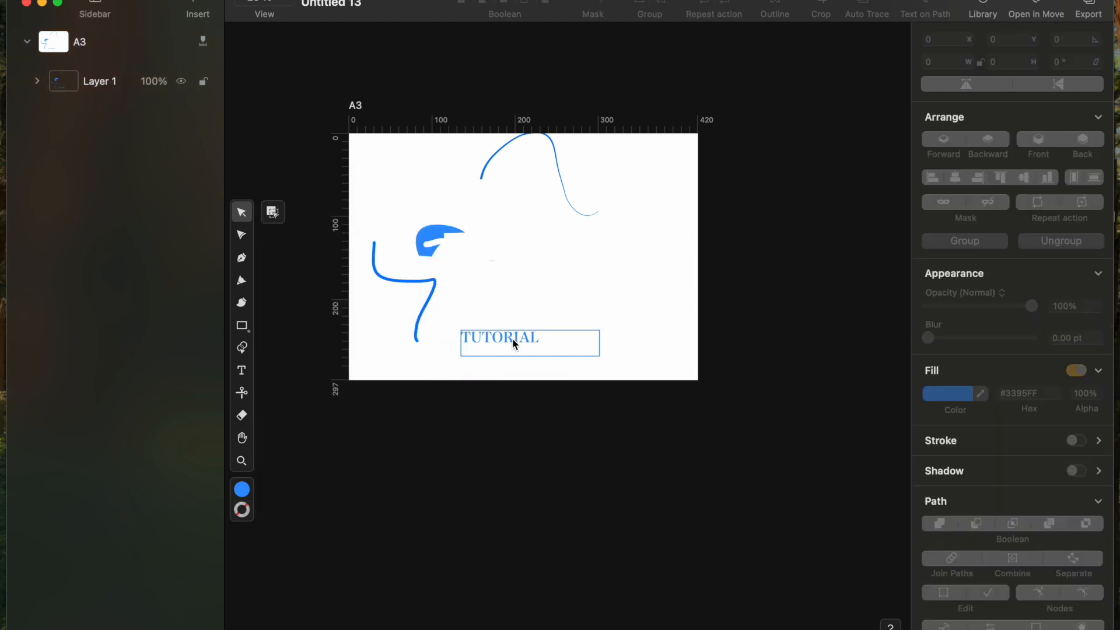
Step: Apply the saved yellow as the stroke on the cut blue brush shape
{"action": "left_click", "coordinate": [438, 241]}
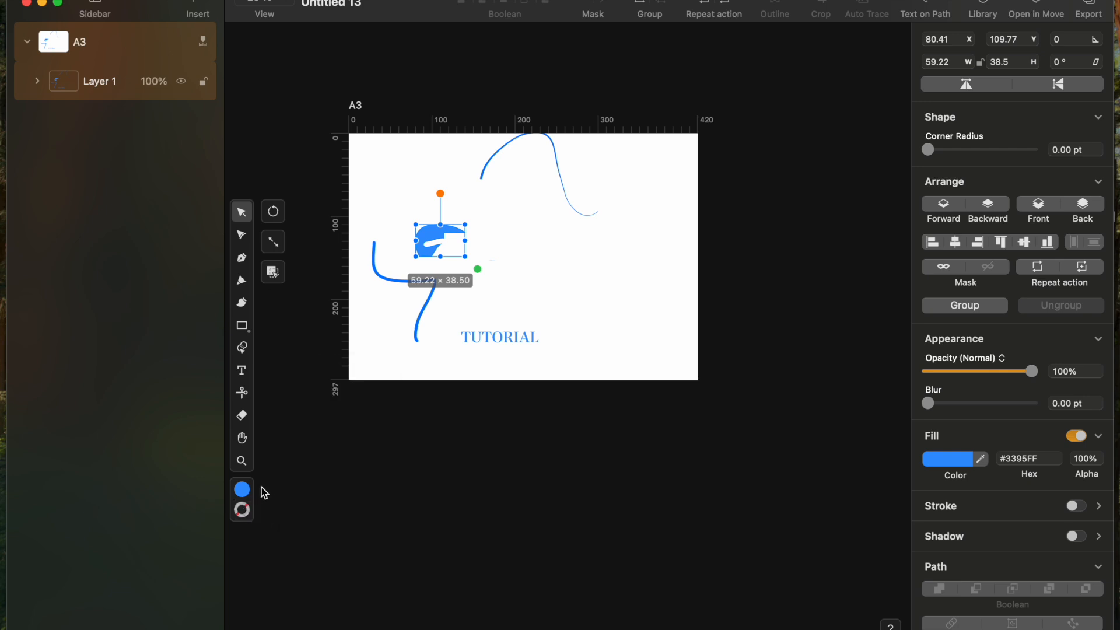
{"action": "left_click", "coordinate": [247, 513]}
{"action": "left_click", "coordinate": [281, 493]}
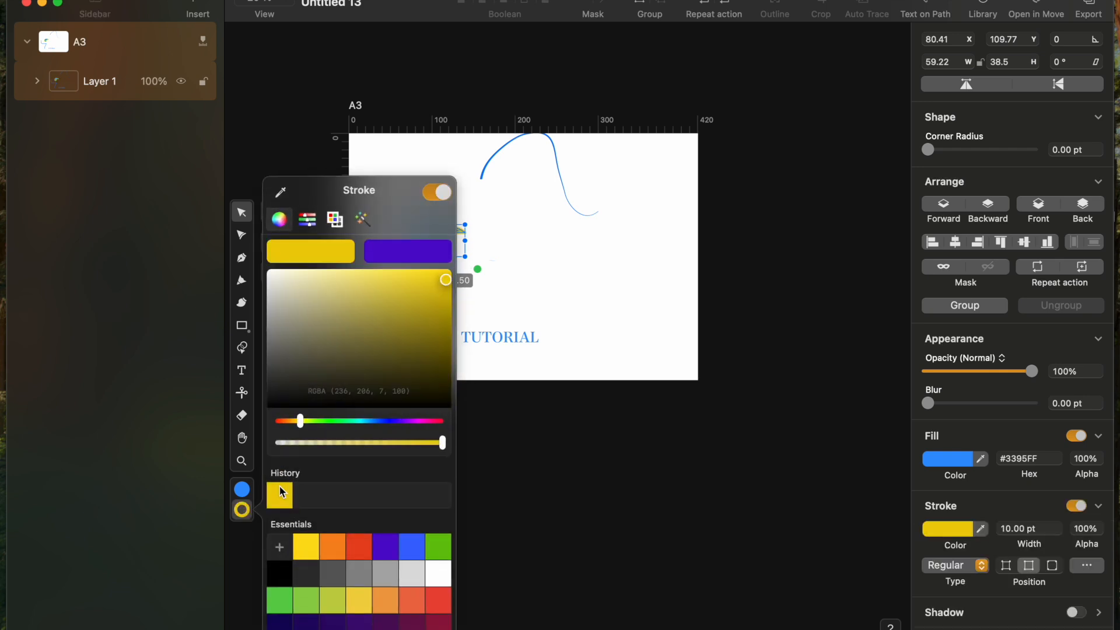
{"action": "left_click", "coordinate": [562, 247]}
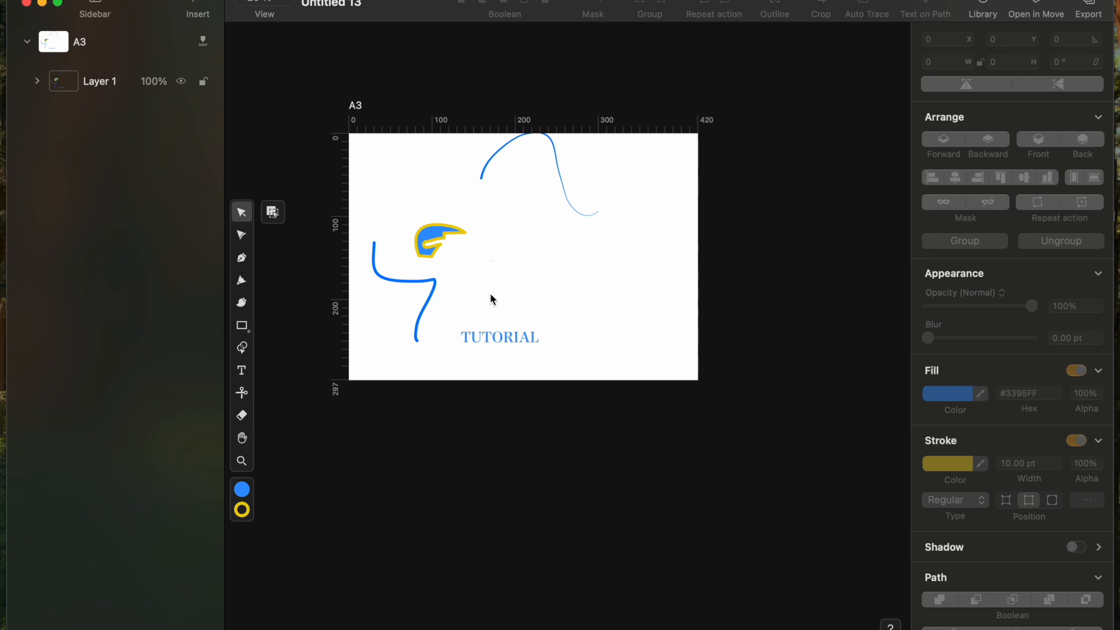